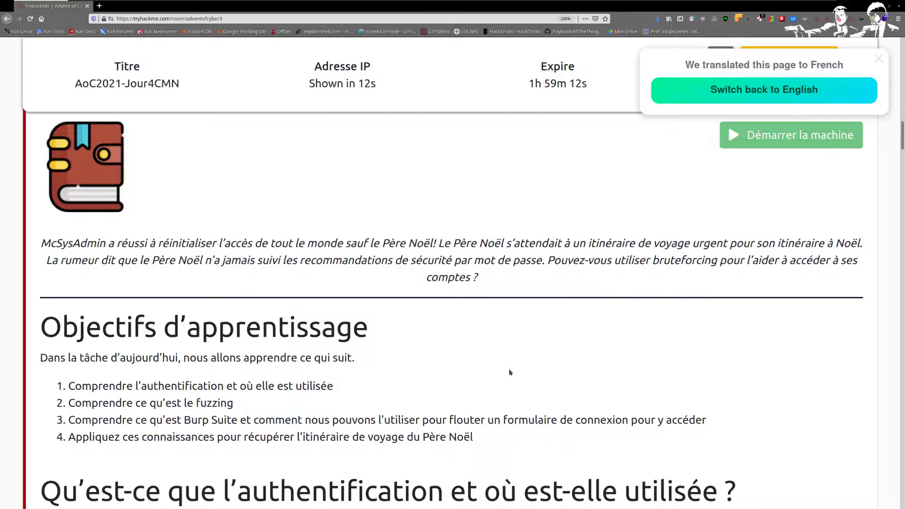
Step: Read the TryHackMe task's learning objectives and its sections on authentication and fuzzing
scroll(509, 372, down, 3)
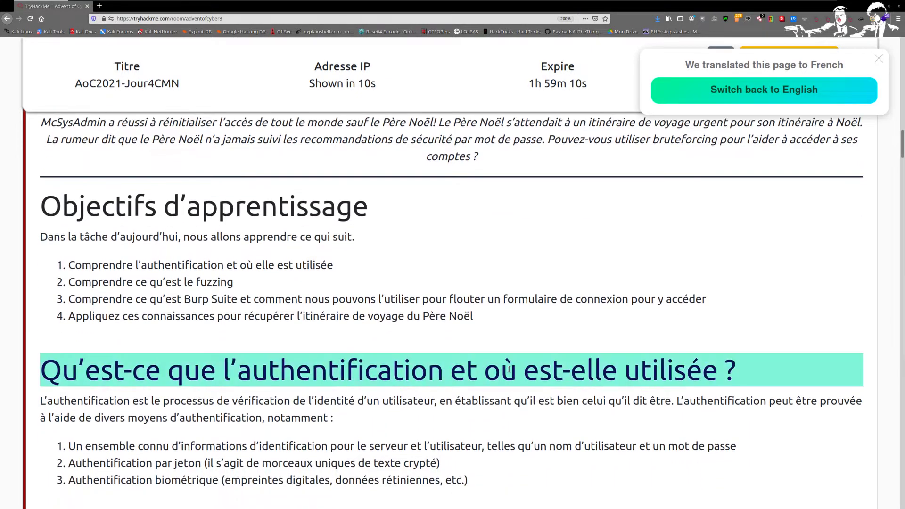
mouse_move(509, 369)
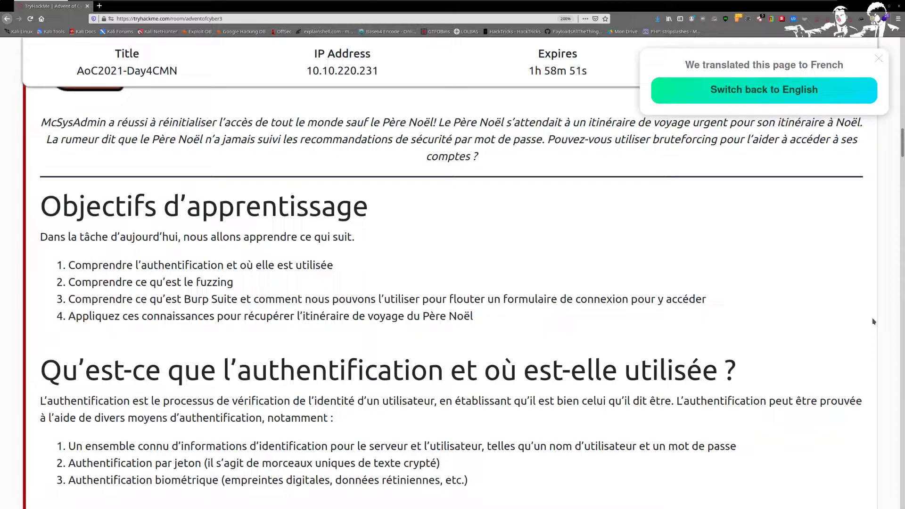
scroll(873, 321, down, 3)
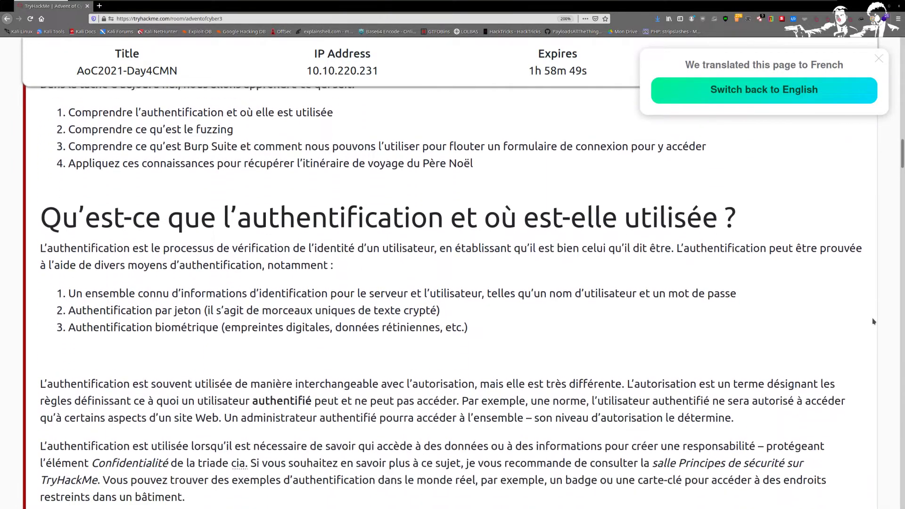
scroll(873, 322, down, 1)
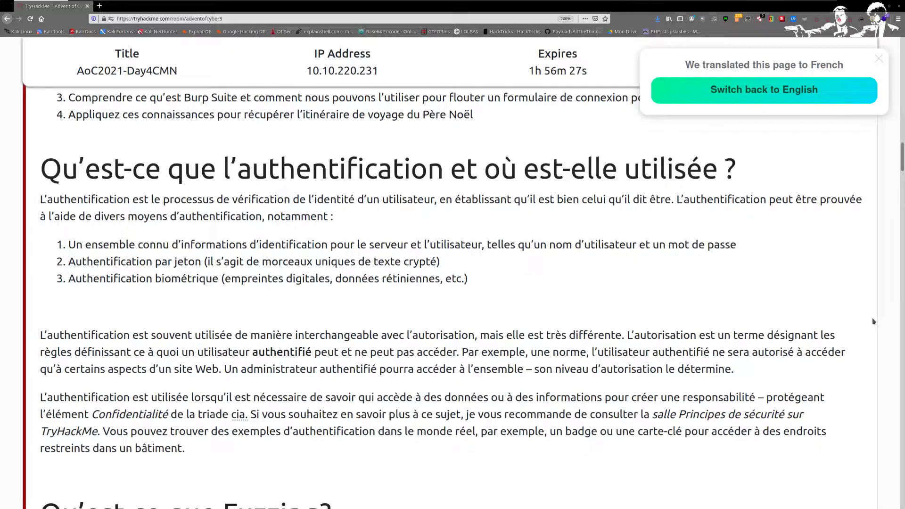
scroll(872, 322, down, 1)
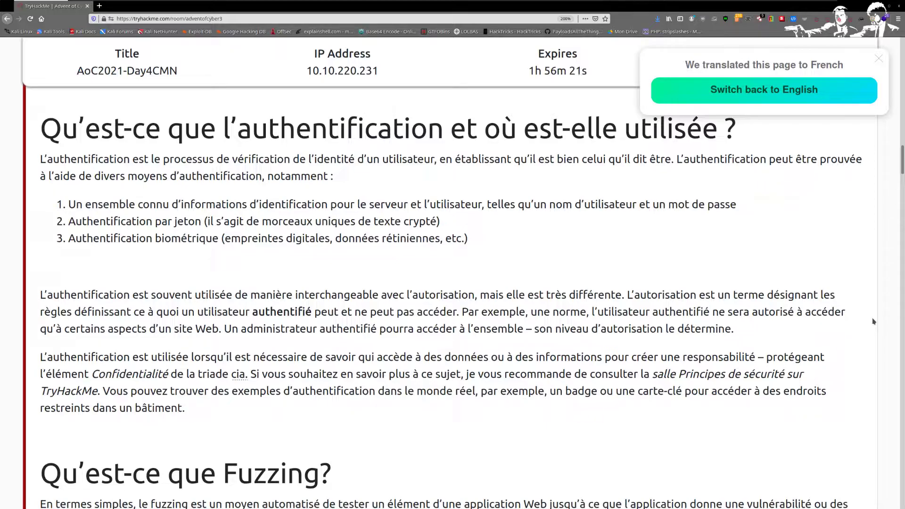
scroll(873, 321, down, 4)
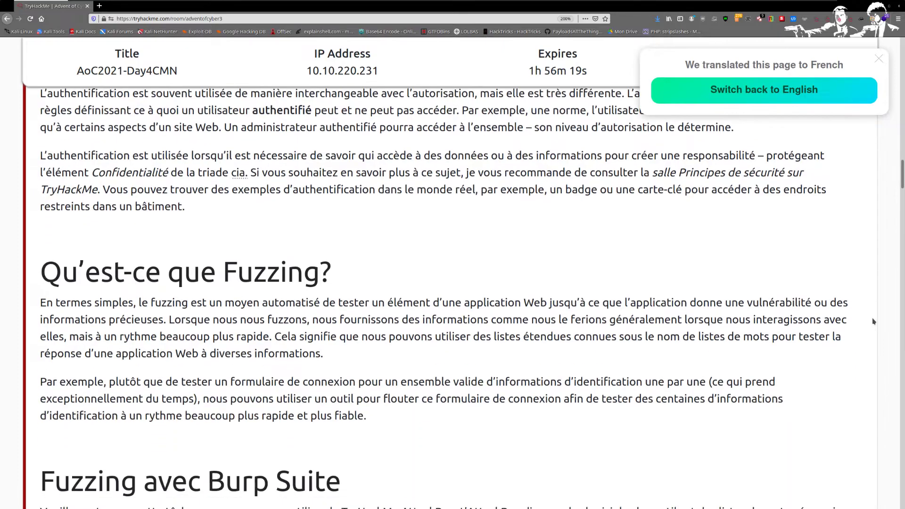
scroll(882, 318, down, 1)
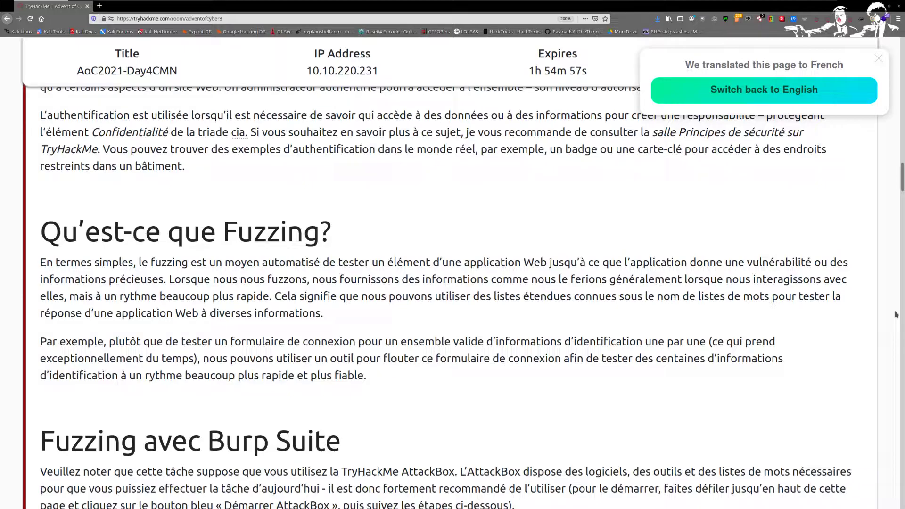
Step: Review the Burp Suite instructions on proxy interception, enabling the Burp profile in FoxyProxy, and submitting dummy login data
scroll(895, 314, down, 6)
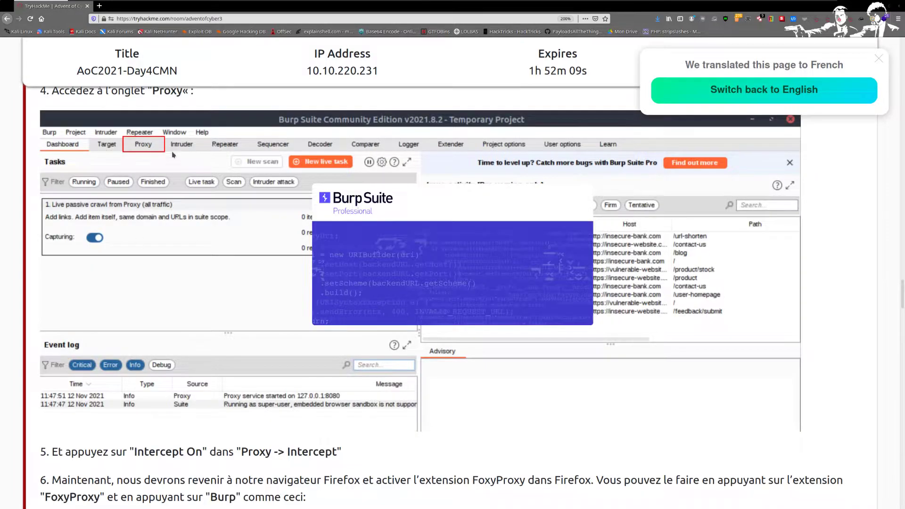
scroll(55, 310, down, 5)
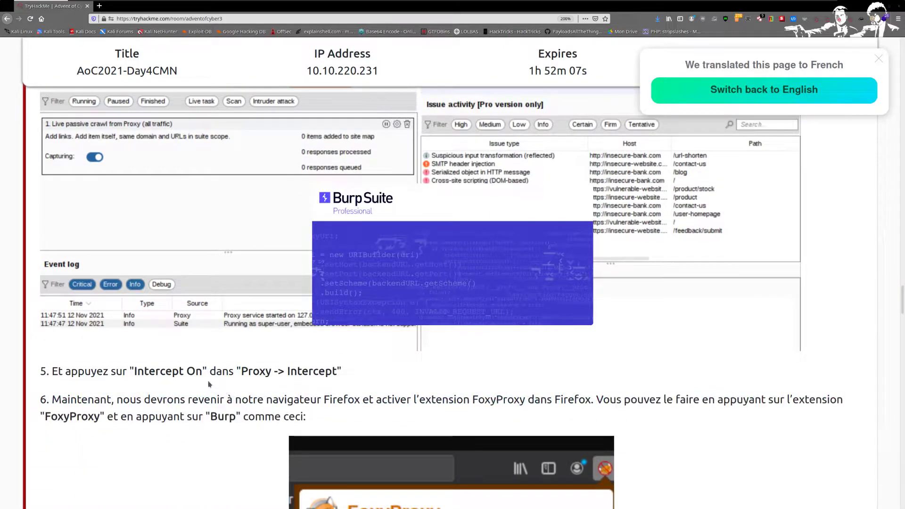
scroll(236, 362, up, 1)
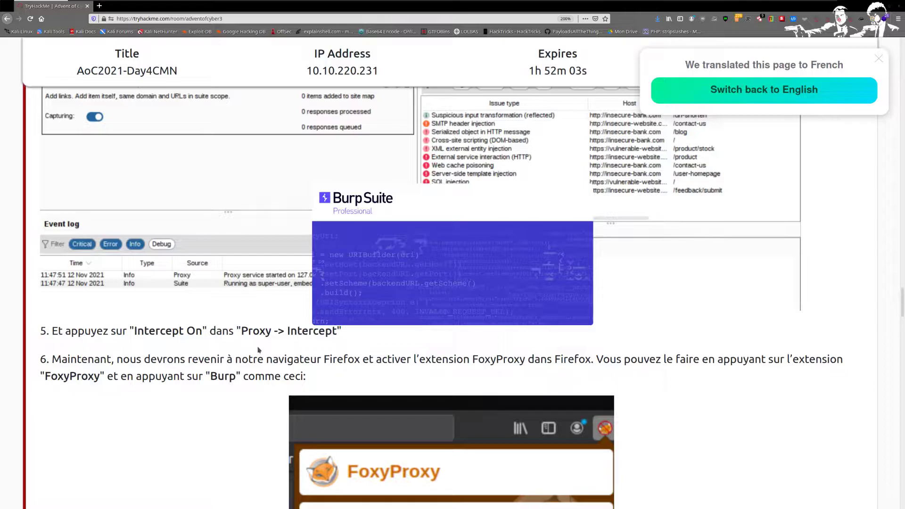
mouse_move(243, 359)
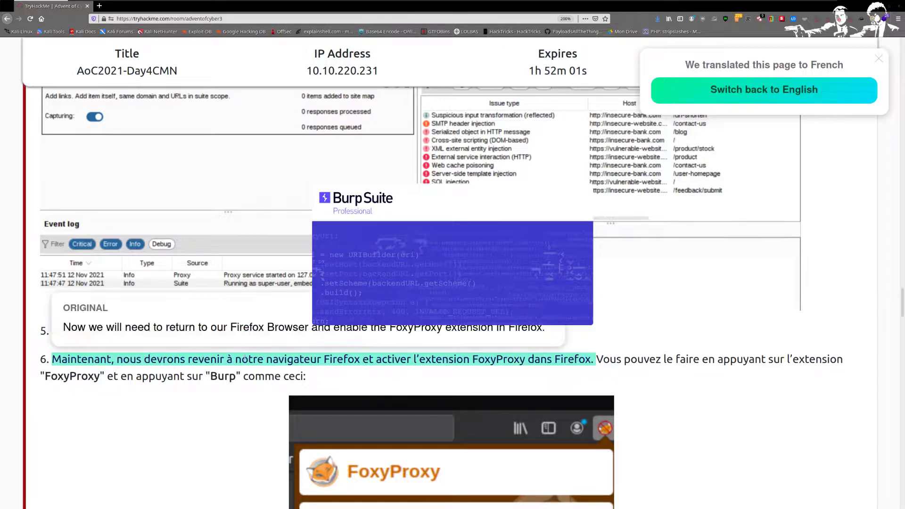
mouse_move(168, 375)
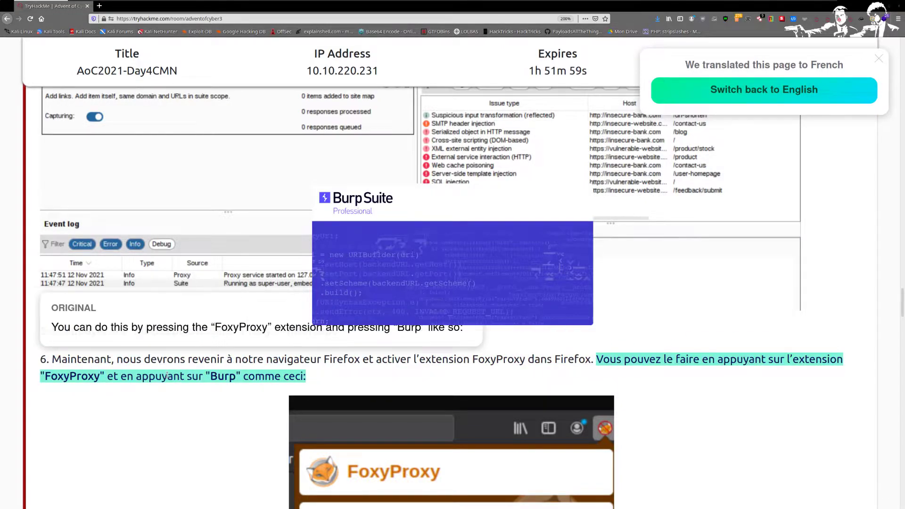
scroll(165, 377, down, 1)
scroll(165, 376, down, 2)
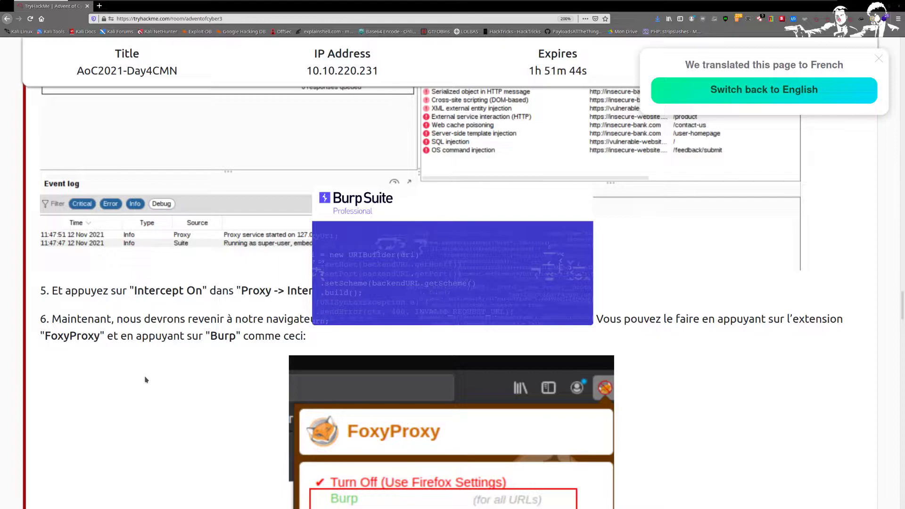
scroll(153, 368, down, 3)
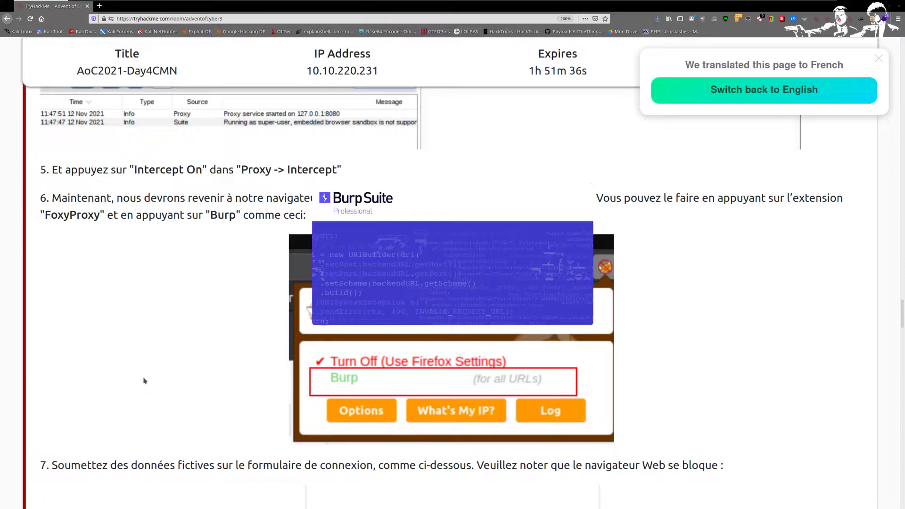
scroll(137, 387, down, 3)
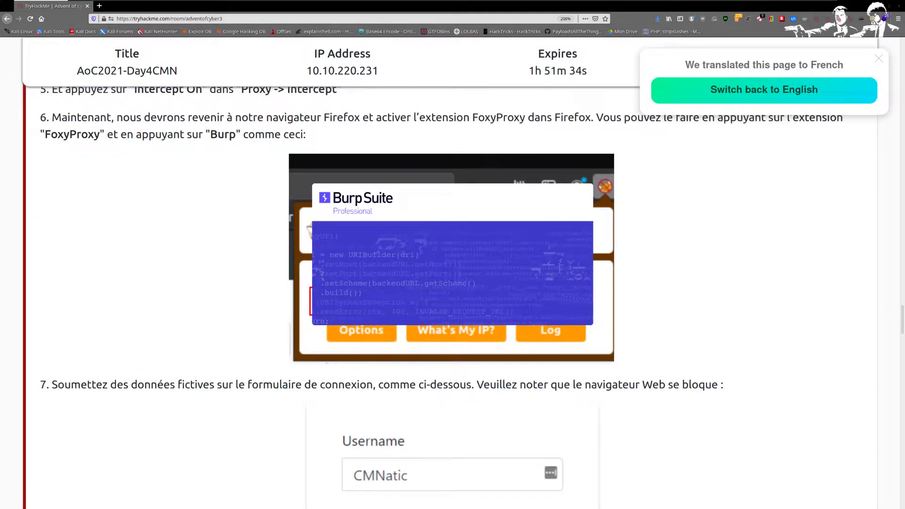
Step: Search the installed applications for "chro" and launch the Chromium web browser
click(7, 502)
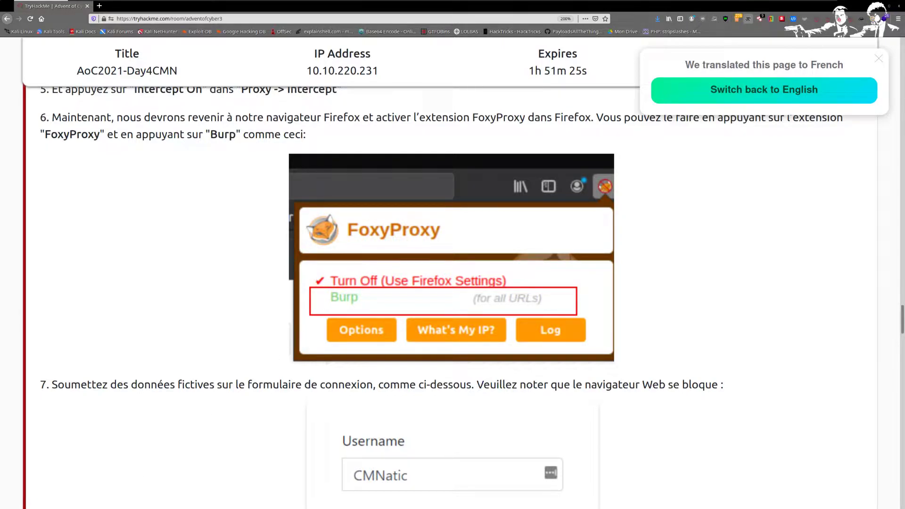
click(6, 502)
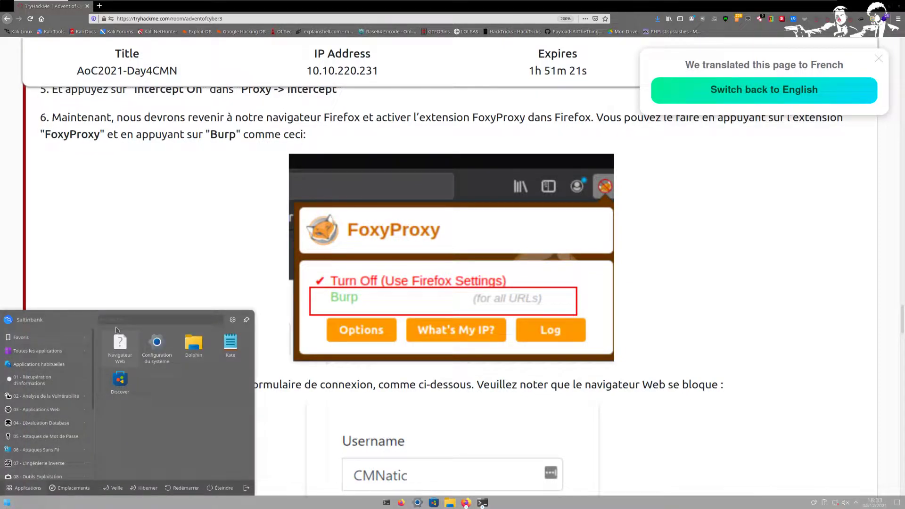
text(ch)
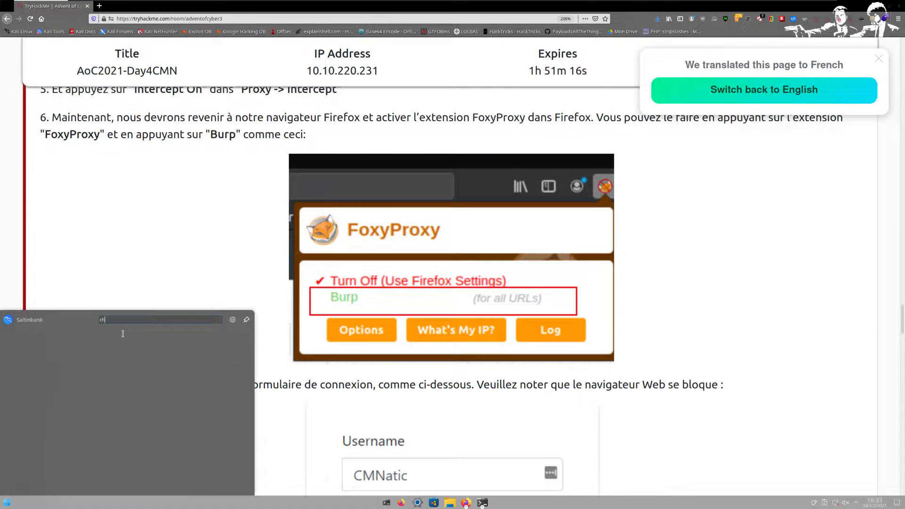
text(roo)
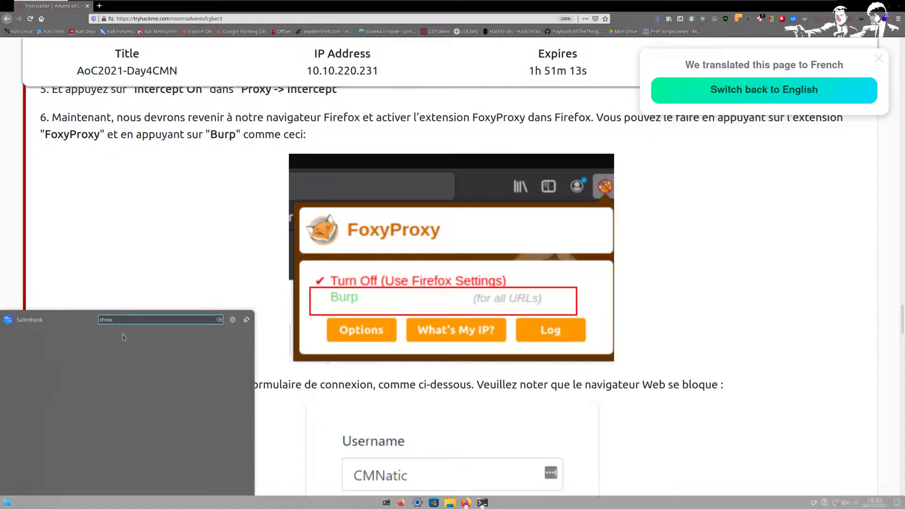
key(BackSpace)
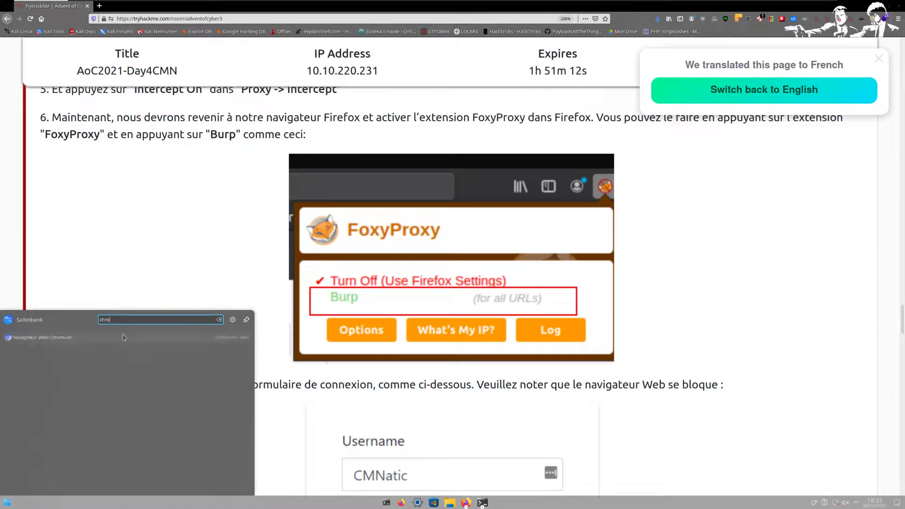
click(61, 339)
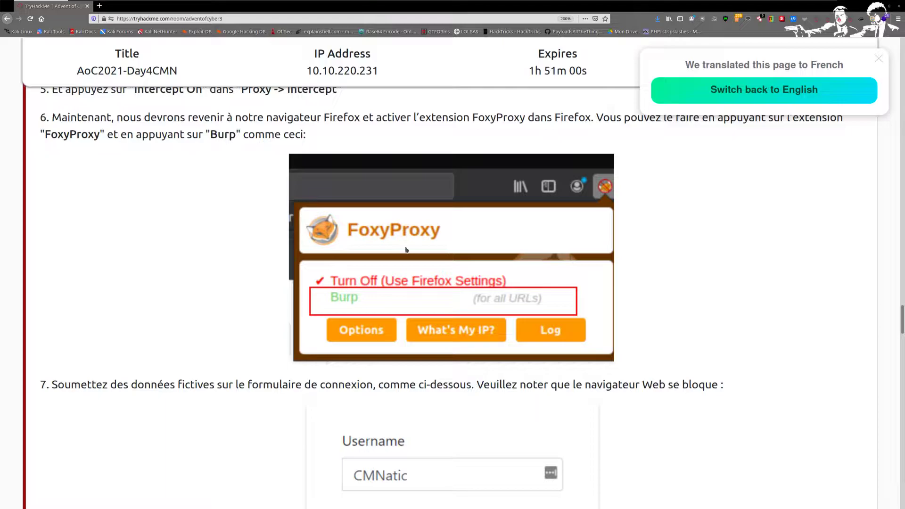
Step: Dismiss the page translation notice and review the FoxyProxy and dummy login instructions in steps 6 and 7
scroll(372, 227, down, 1)
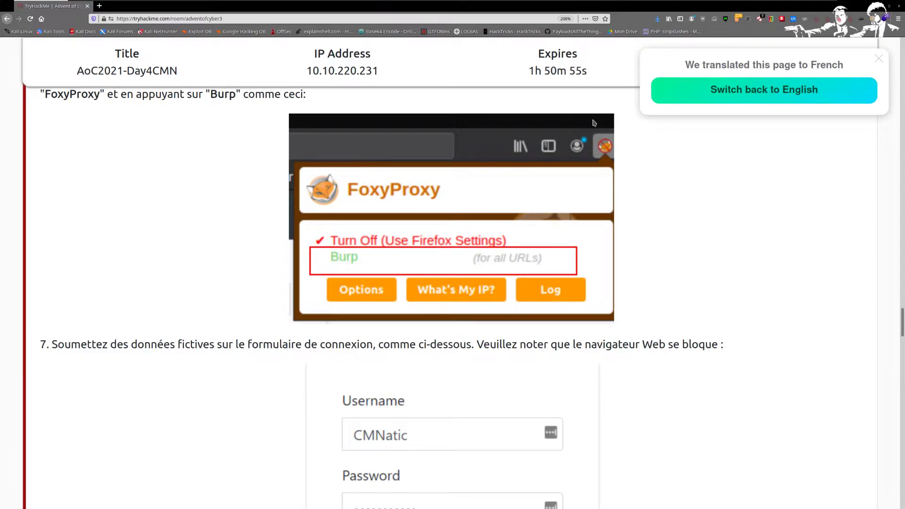
click(879, 60)
scroll(382, 238, down, 1)
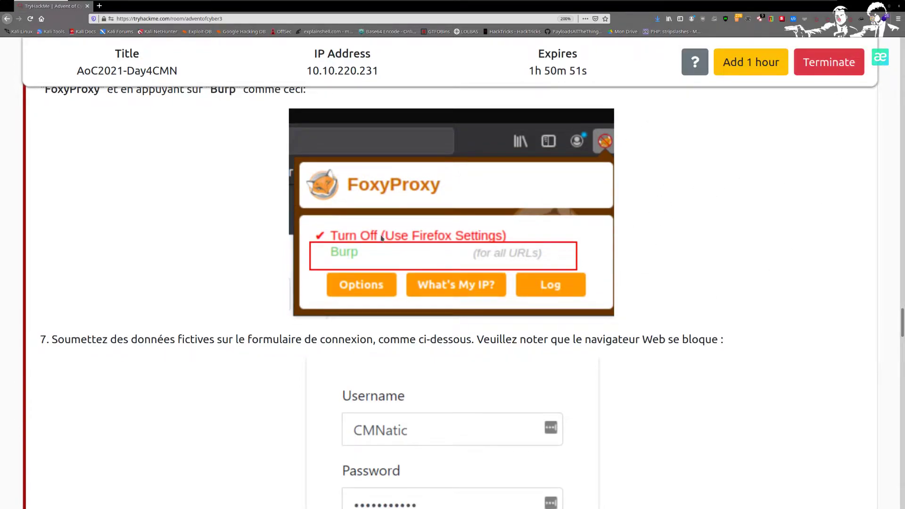
scroll(381, 238, down, 2)
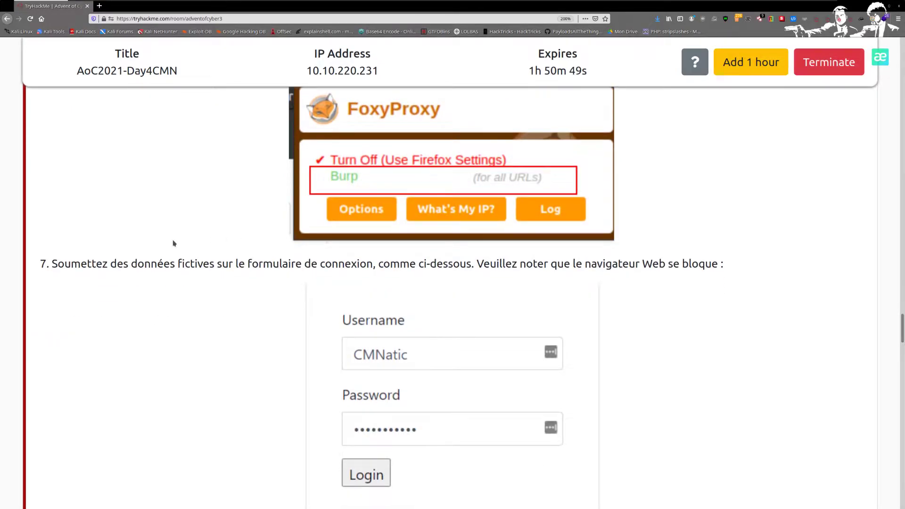
scroll(175, 244, up, 2)
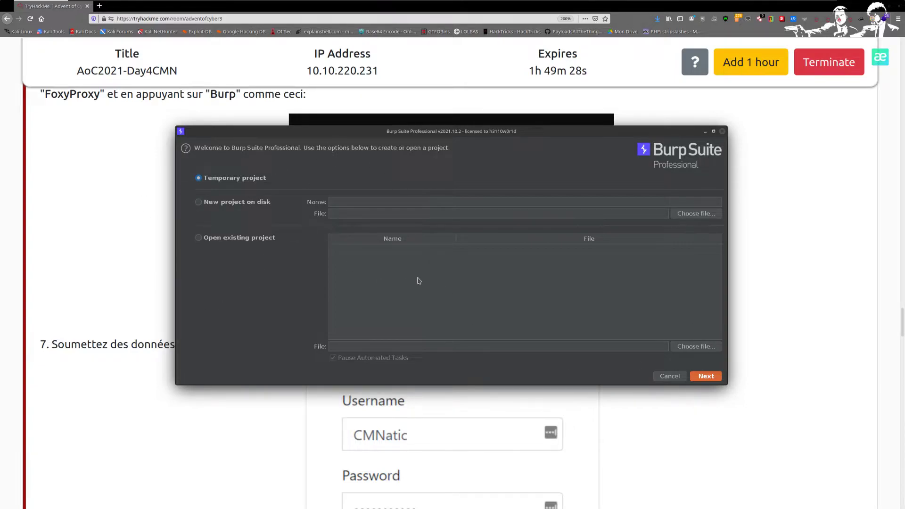
Step: Start Burp Suite with a temporary project and Burp defaults, and show the proxy's Intercept page
click(713, 378)
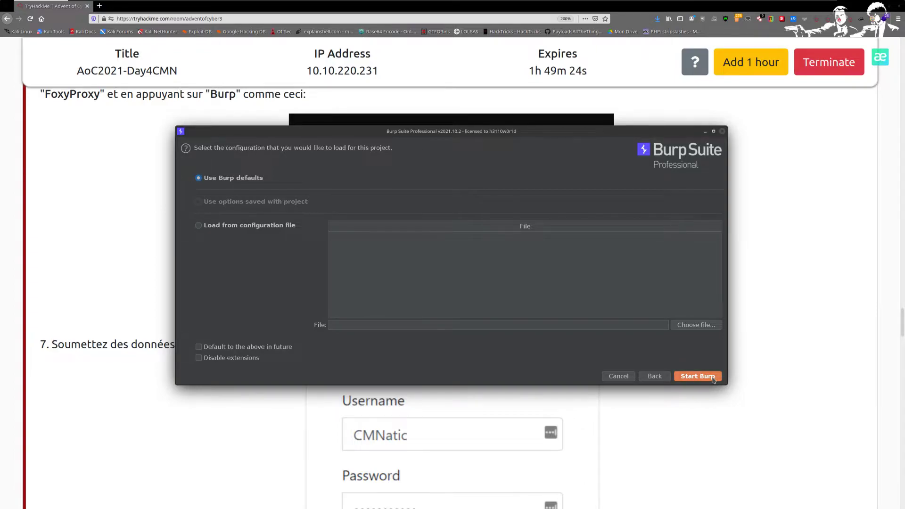
click(713, 377)
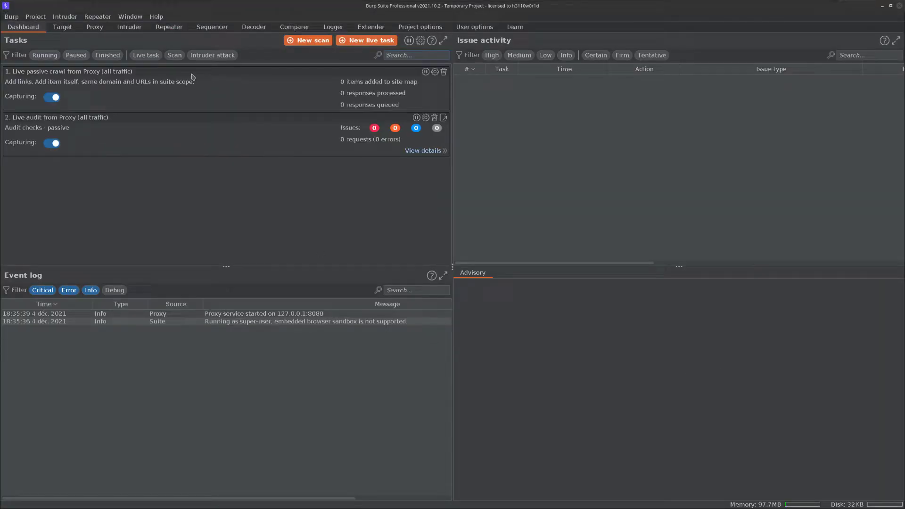
click(94, 27)
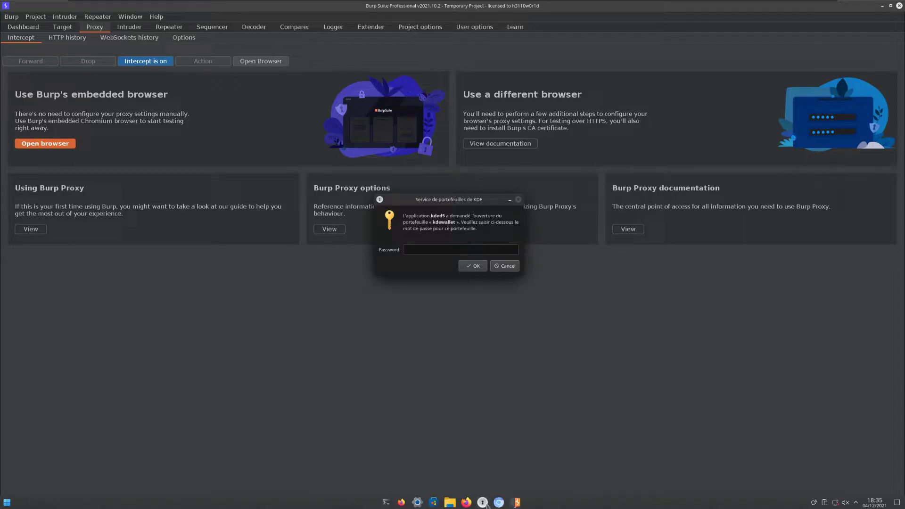
Step: Dismiss the KDE wallet password request without entering a password
mouse_move(500, 506)
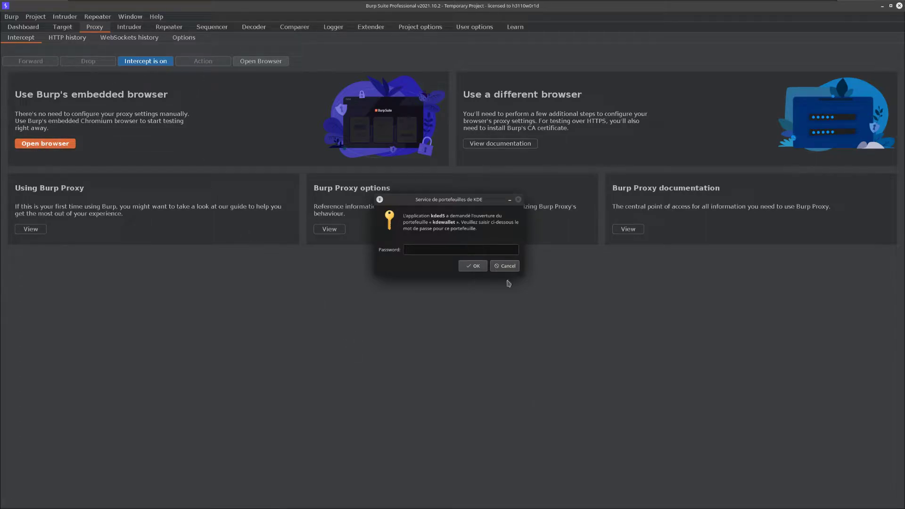
click(504, 265)
click(507, 267)
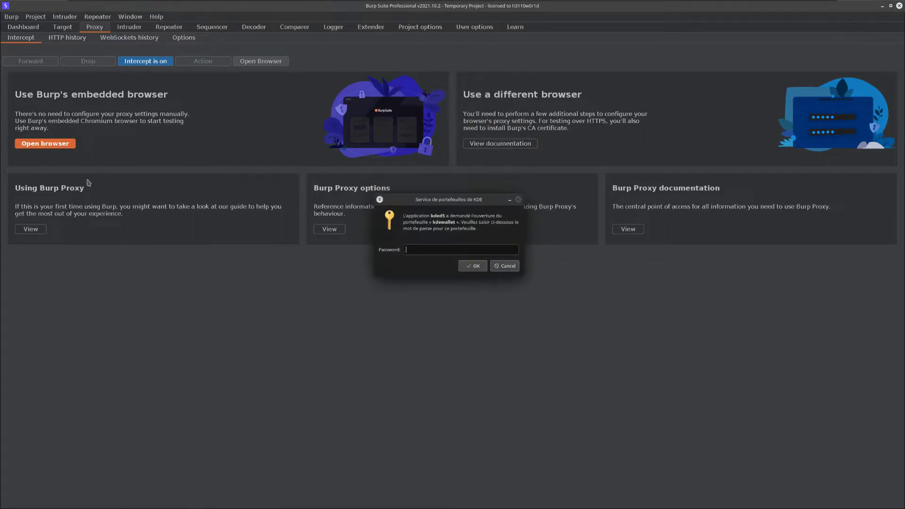
click(519, 200)
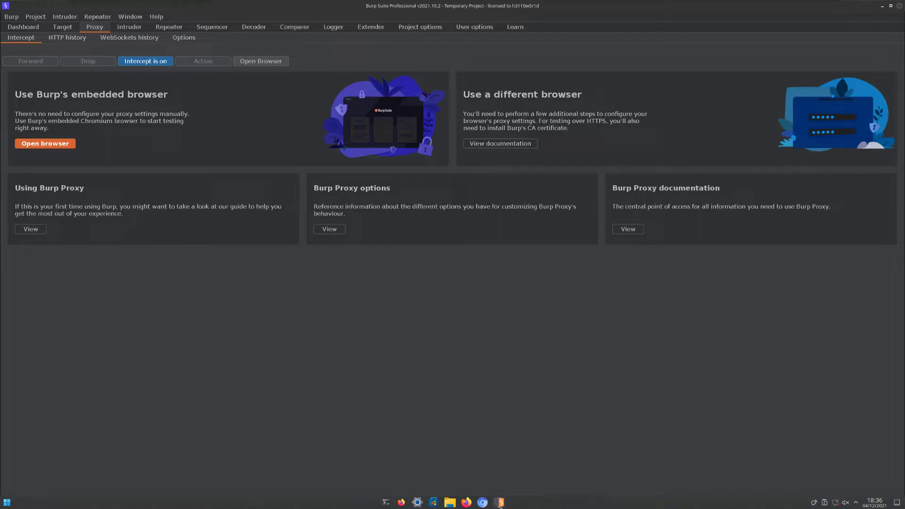
Step: Switch to Chromium and open the FoxyProxy extension's options page
click(500, 503)
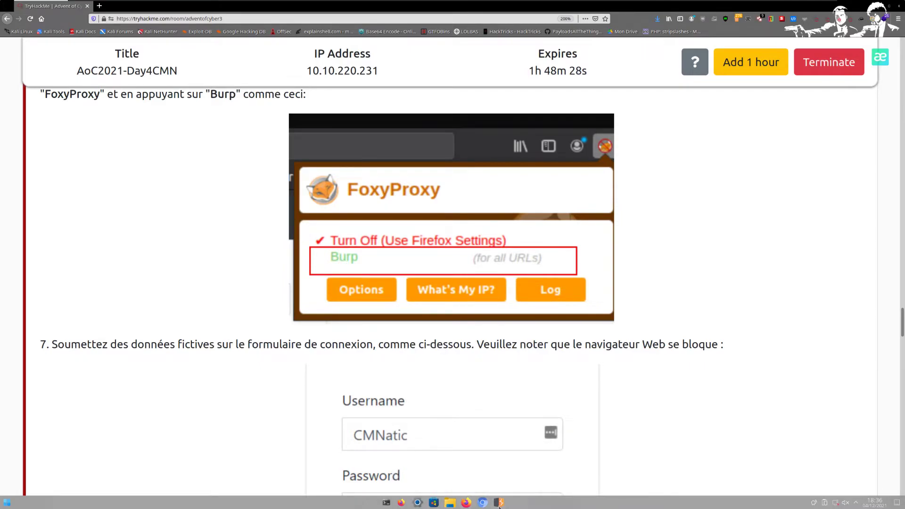
click(498, 503)
click(482, 502)
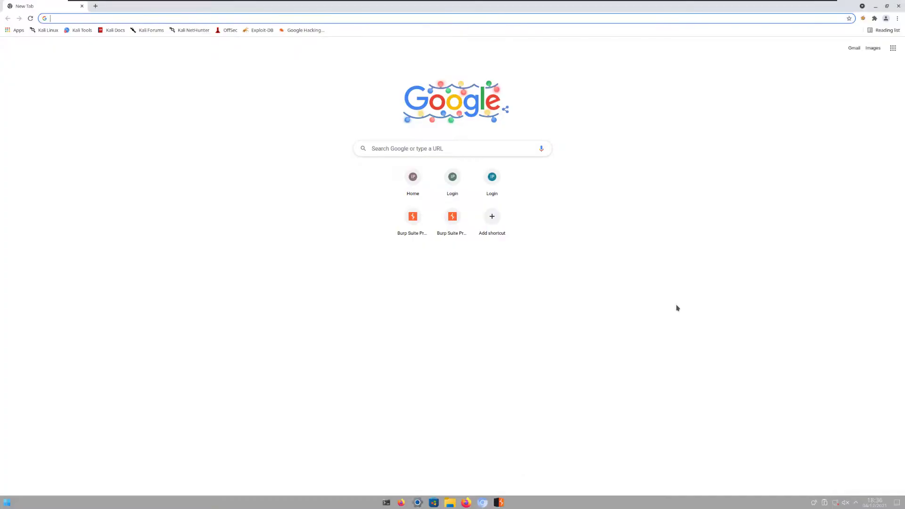
click(863, 19)
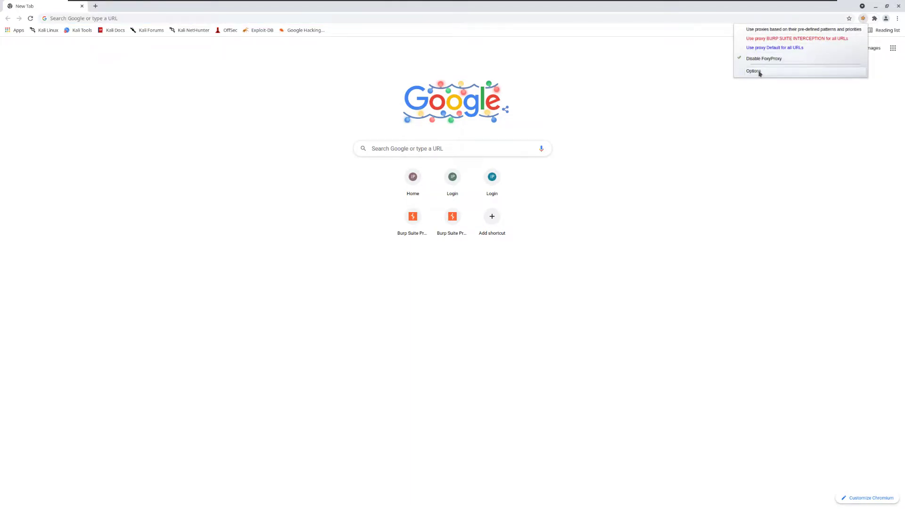
click(753, 72)
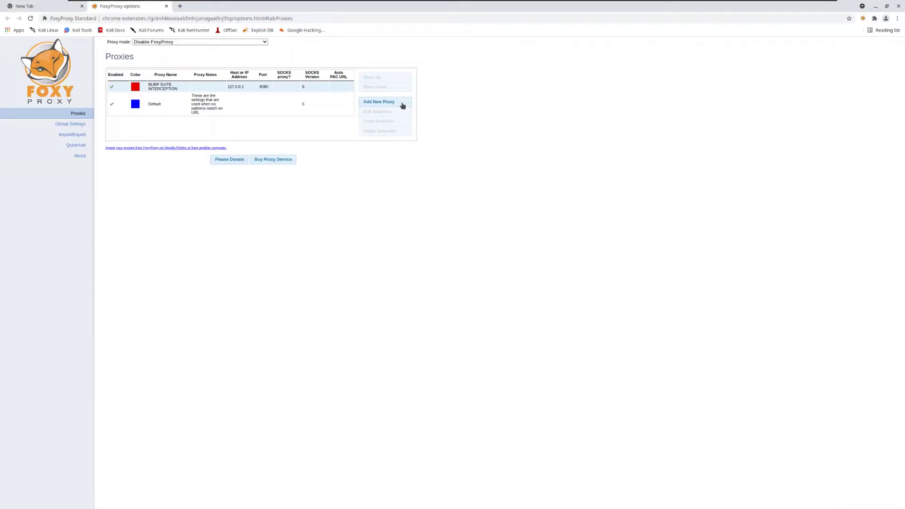
Step: Change the colour of the BURP SUITE INTERCEPTION proxy to a darker red and save its settings
double_click(163, 88)
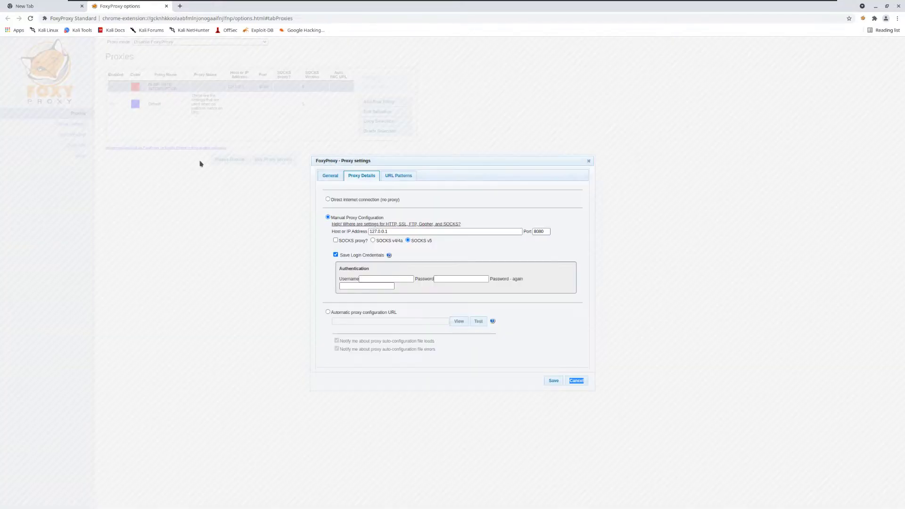
click(331, 176)
click(363, 225)
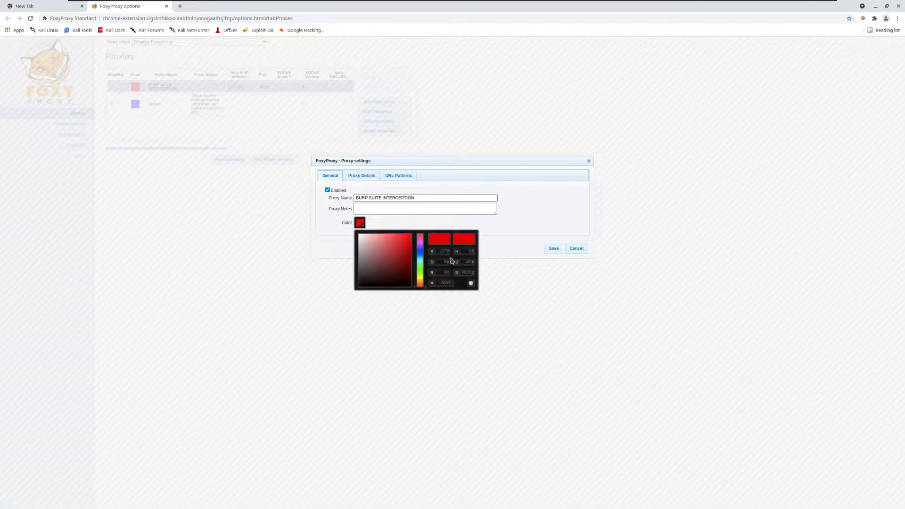
mouse_move(403, 246)
mouse_down()
mouse_move(403, 234)
mouse_move(399, 251)
mouse_up()
click(556, 250)
click(550, 248)
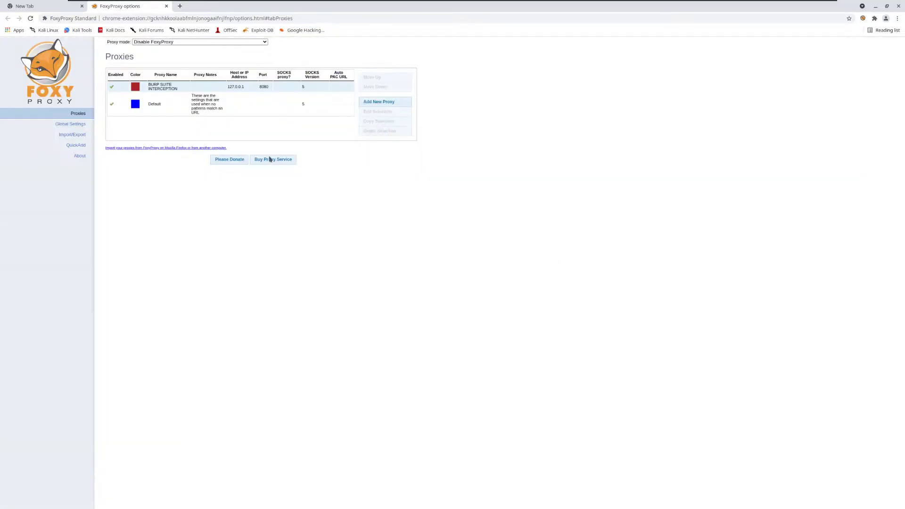
Step: Review the Burp proxy's manual host and port settings, save them, and close the FoxyProxy options and help pages
double_click(207, 91)
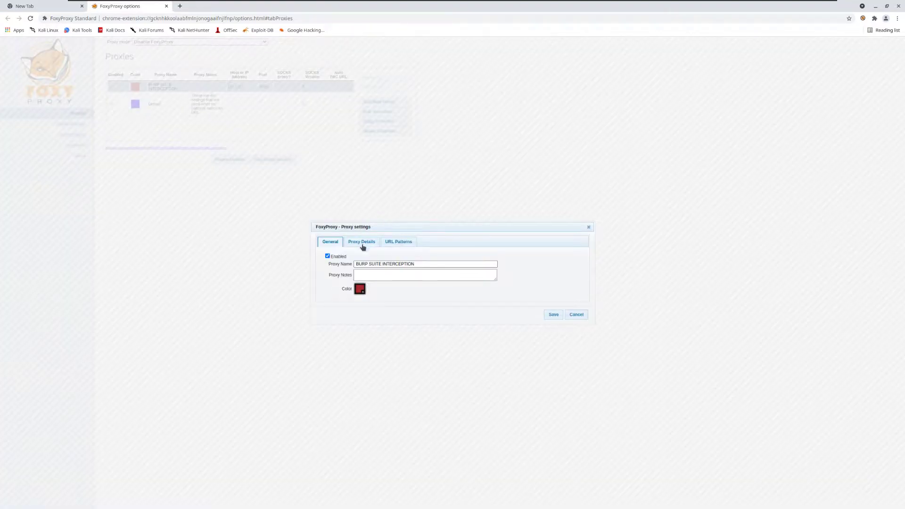
click(362, 243)
click(396, 292)
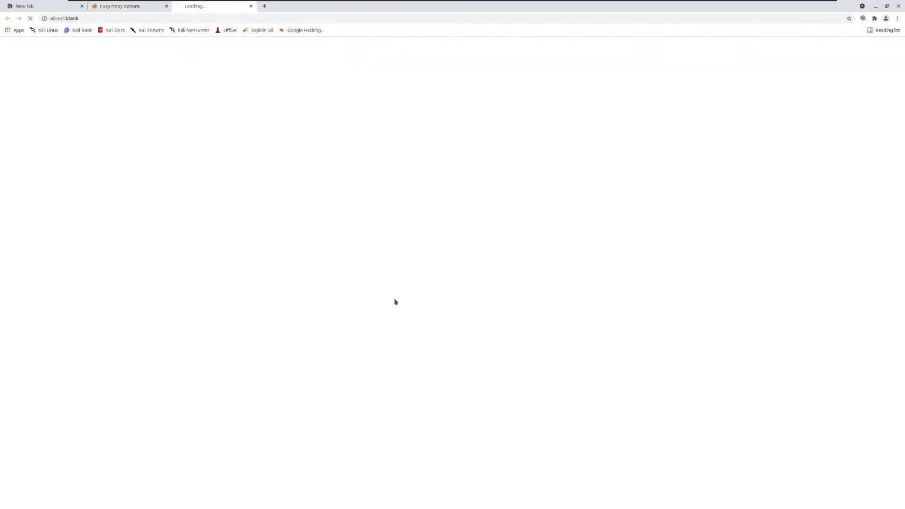
click(145, 9)
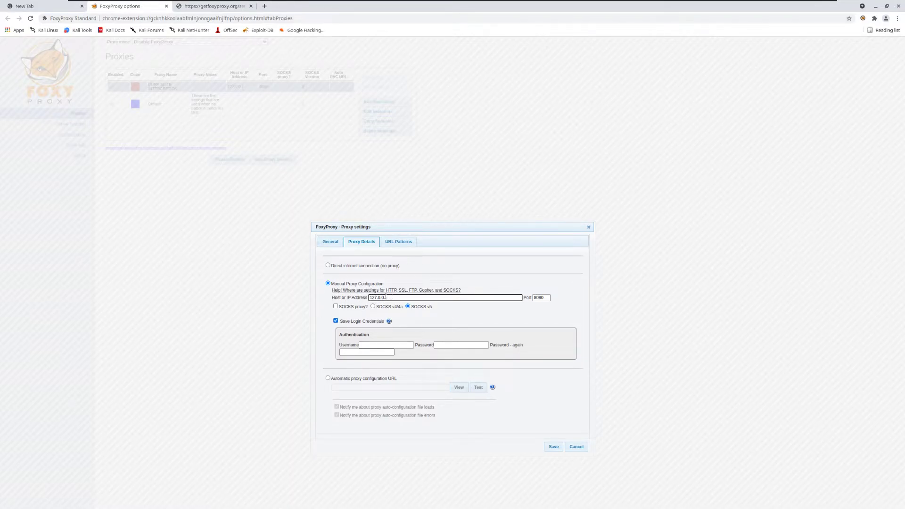
double_click(542, 297)
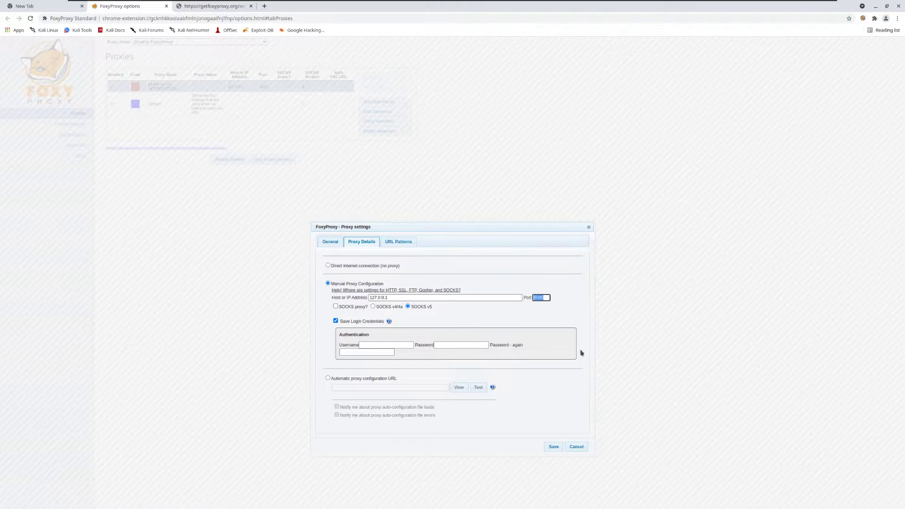
click(414, 313)
click(553, 446)
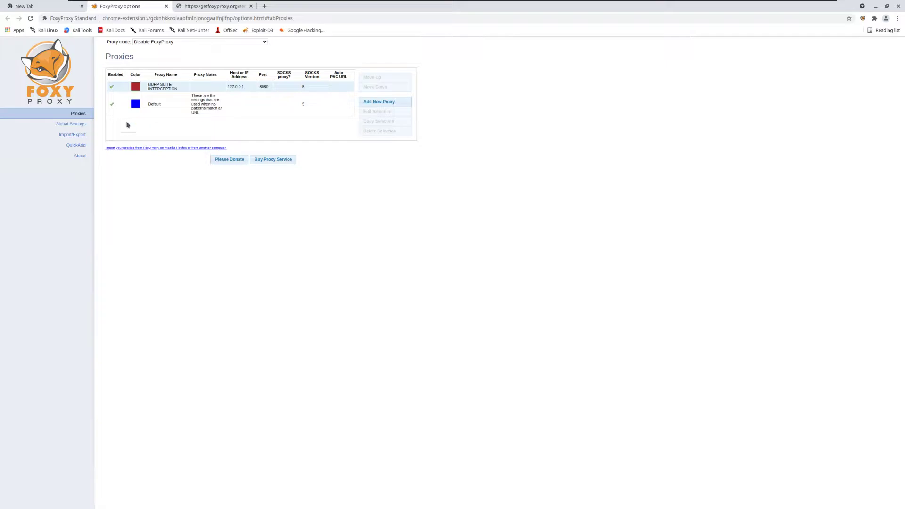
click(166, 6)
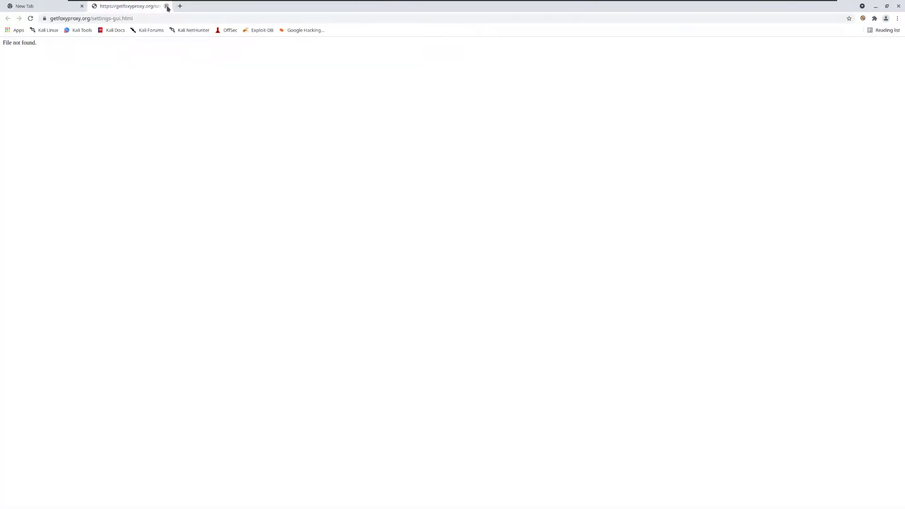
click(166, 6)
Step: Switch to Firefox, copy the target machine's IP address from the TryHackMe room and open 10.10.220.231 in a new tab
click(466, 502)
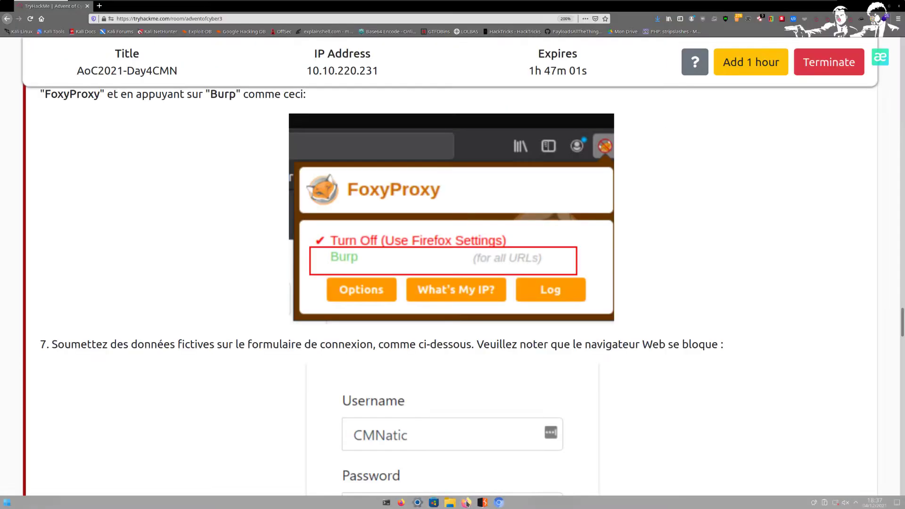
click(380, 70)
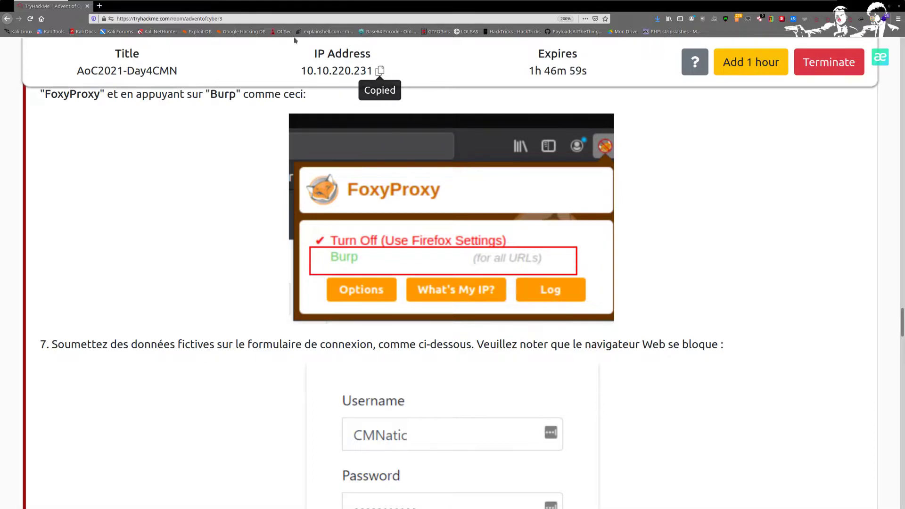
click(99, 6)
key(ctrl+v)
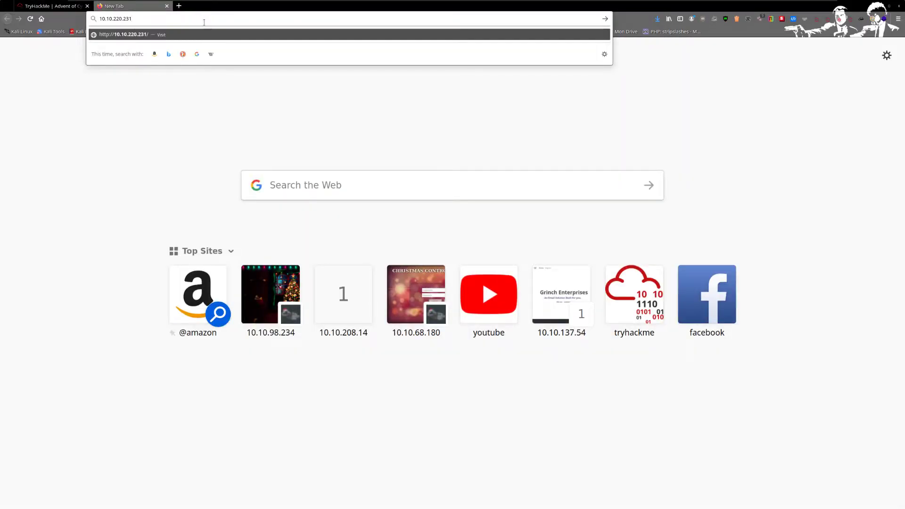
key(Return)
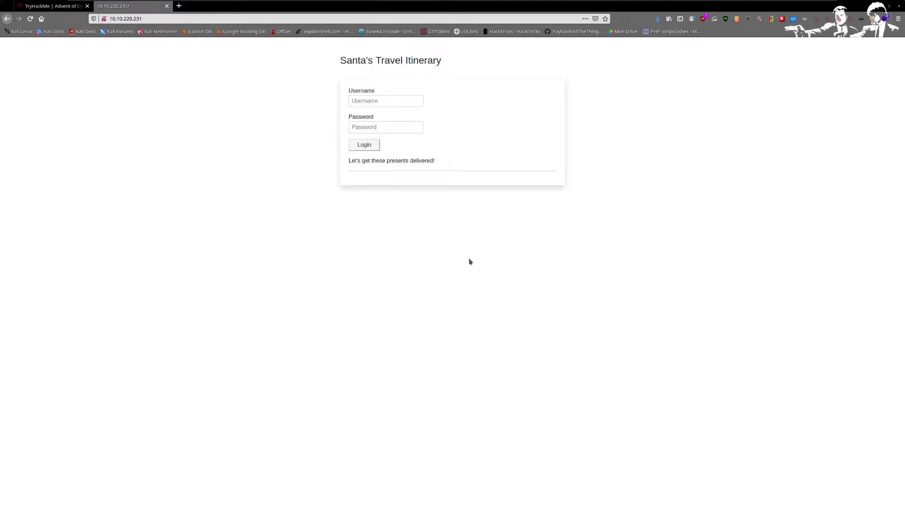
Step: Enlarge the Santa's Travel Itinerary page to 300% and highlight its title to examine the login form
key(ctrl+plus)
key(ctrl+plus)
key(ctrl+plus)
key(ctrl+plus)
key(ctrl+plus)
key(ctrl+plus)
key(ctrl+plus)
key(ctrl+plus)
drag(274, 104, 593, 181)
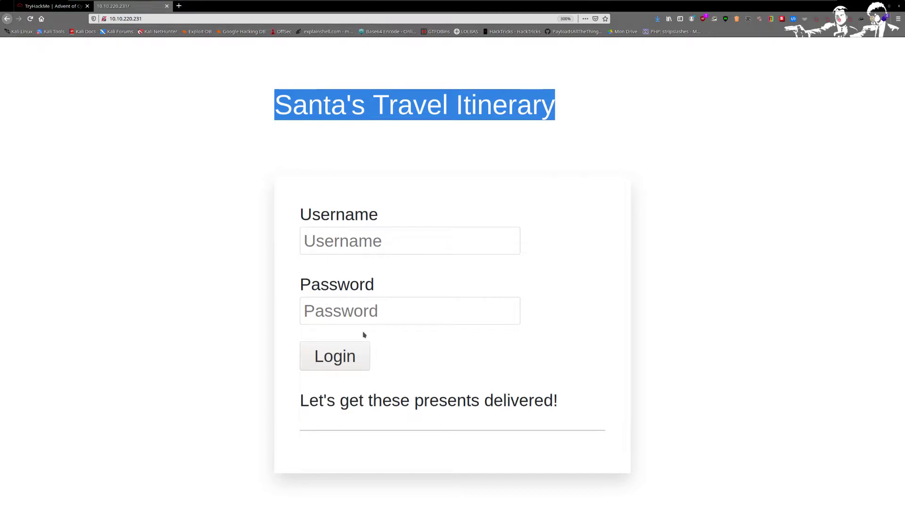
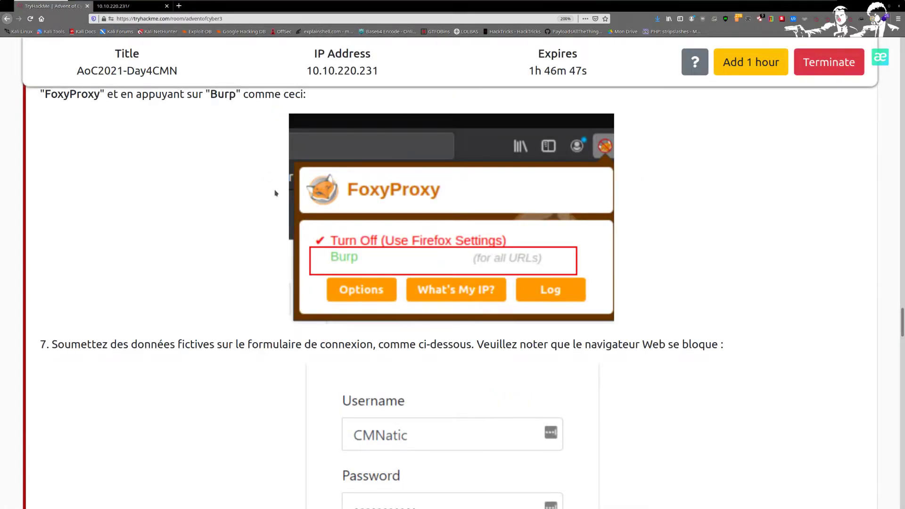
key(alt+Tab)
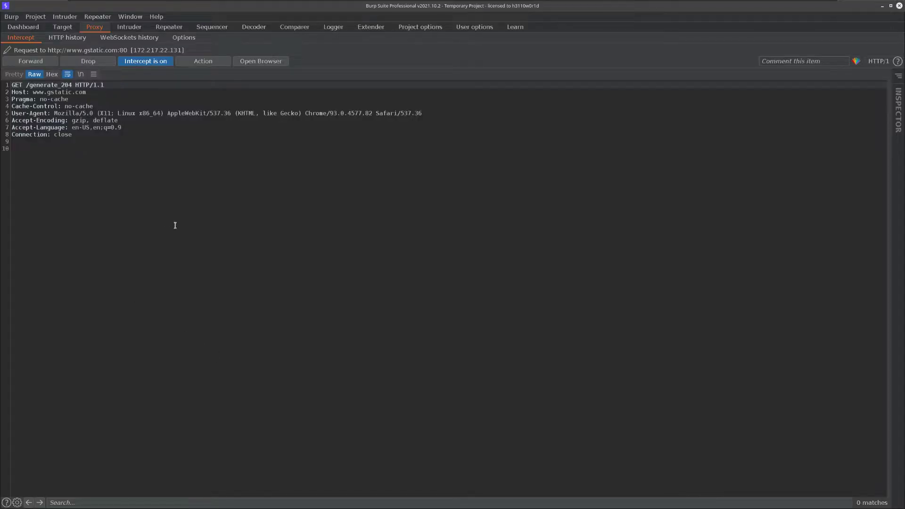
click(30, 61)
key(super+Tab)
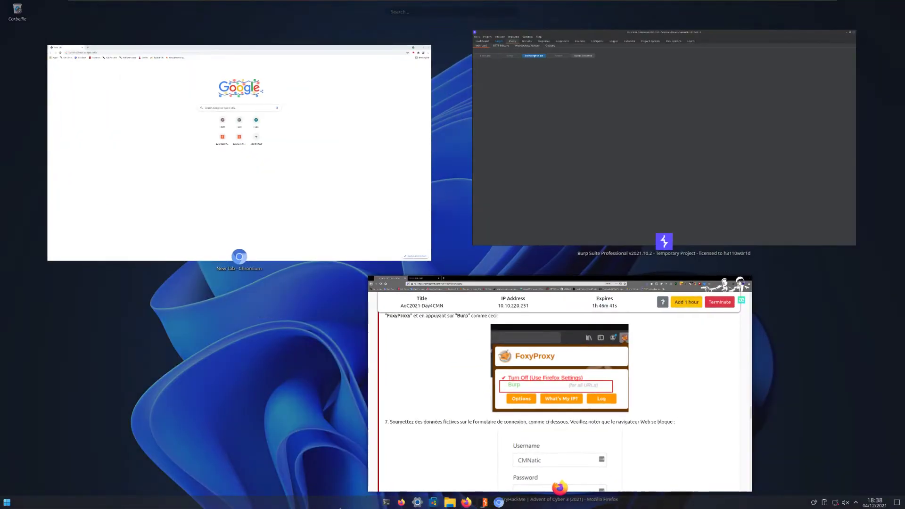
click(347, 226)
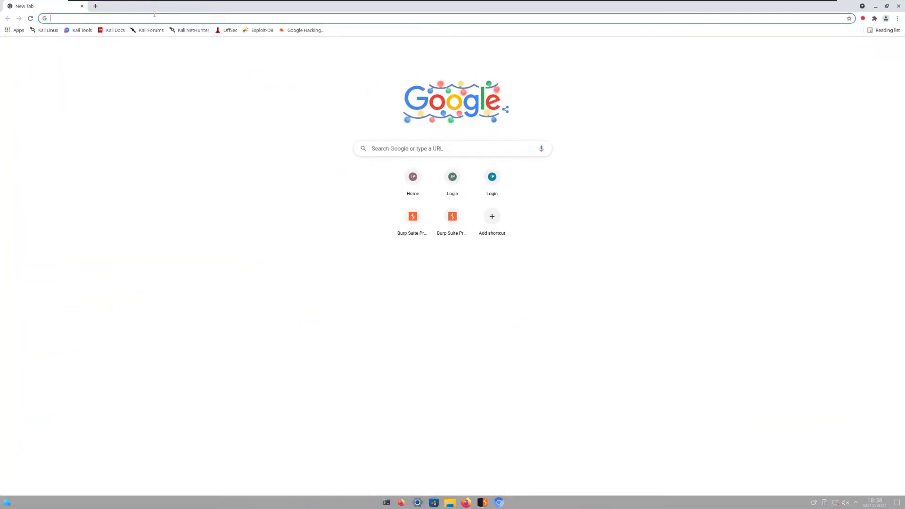
text(10.10.220.231)
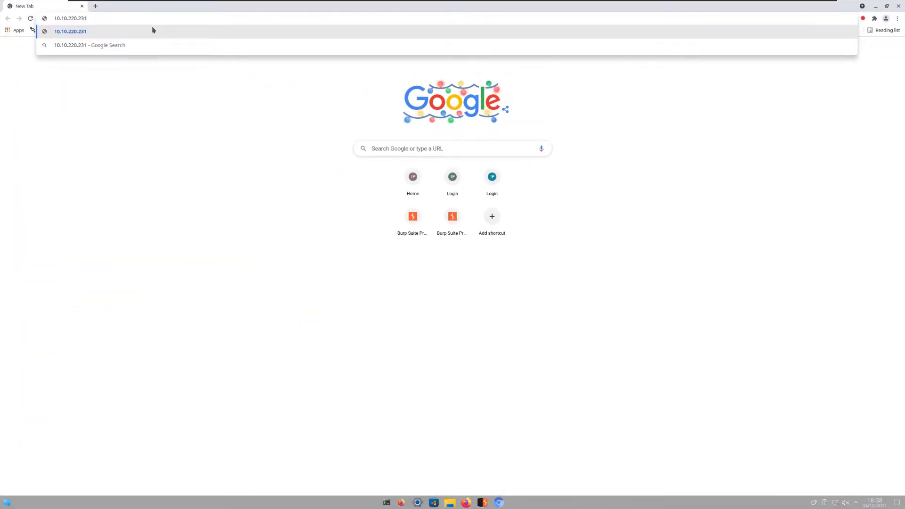
key(Return)
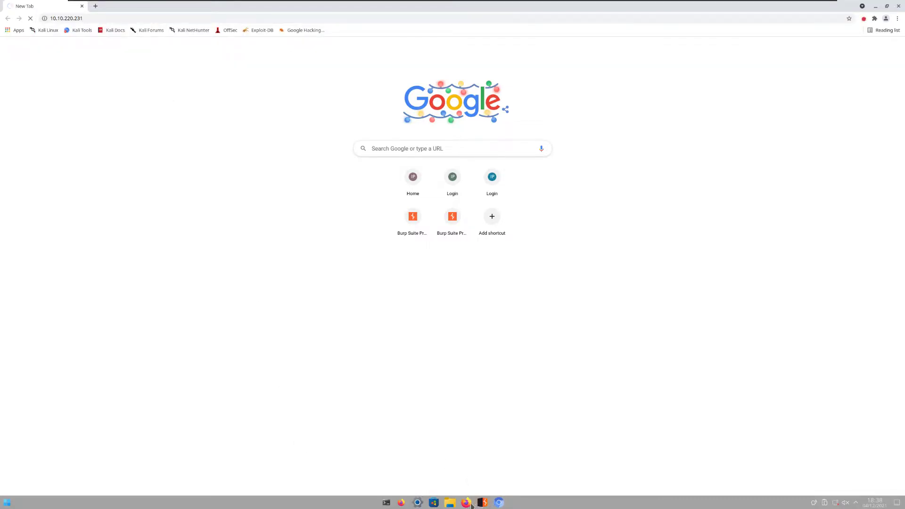
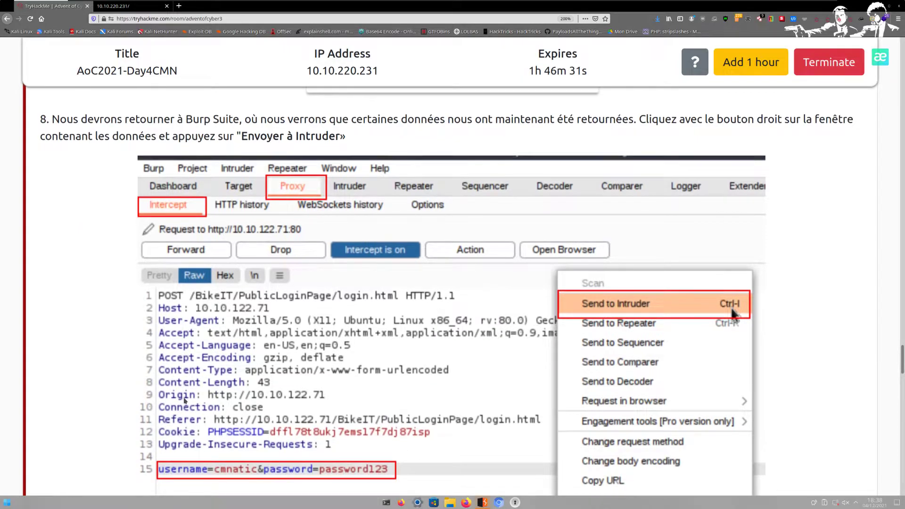
Step: Read the TryHackMe instructions in Firefox on Intruder positions, payloads and starting the attack, plus the challenge's username and password list
scroll(183, 400, down, 5)
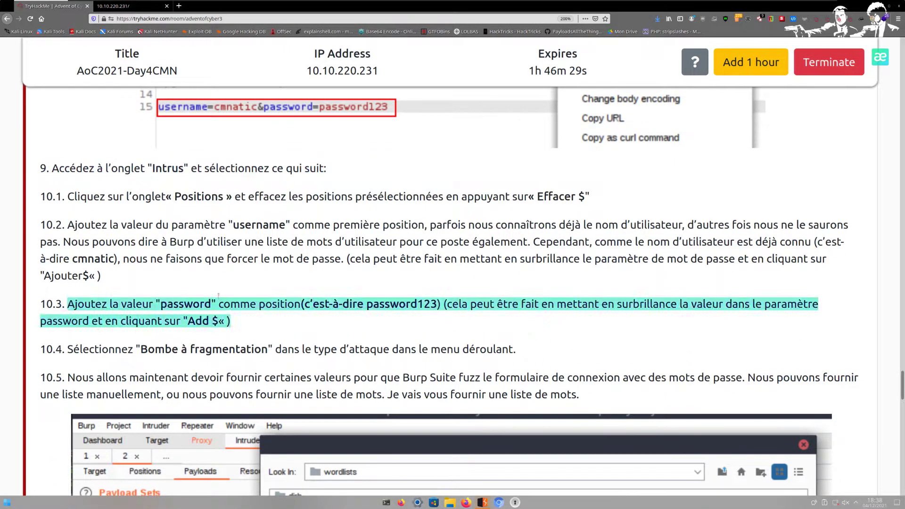
mouse_move(129, 313)
scroll(129, 314, down, 4)
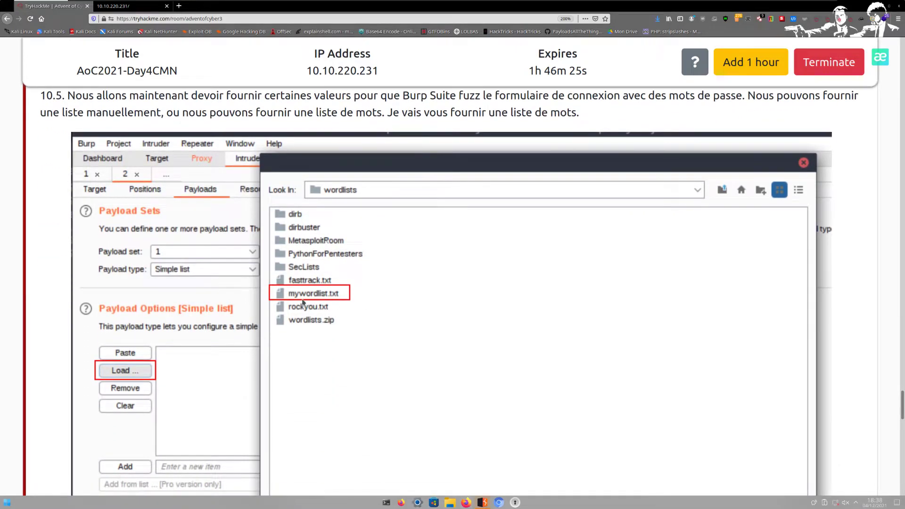
scroll(296, 299, up, 2)
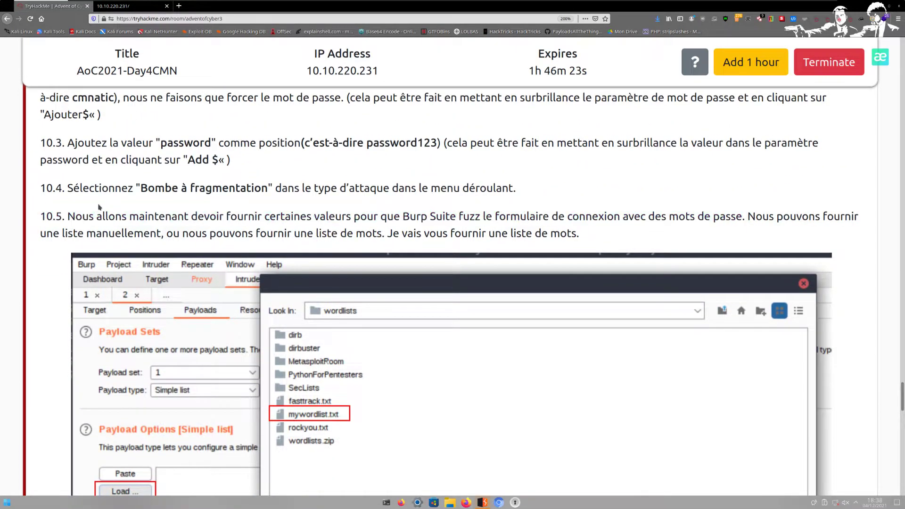
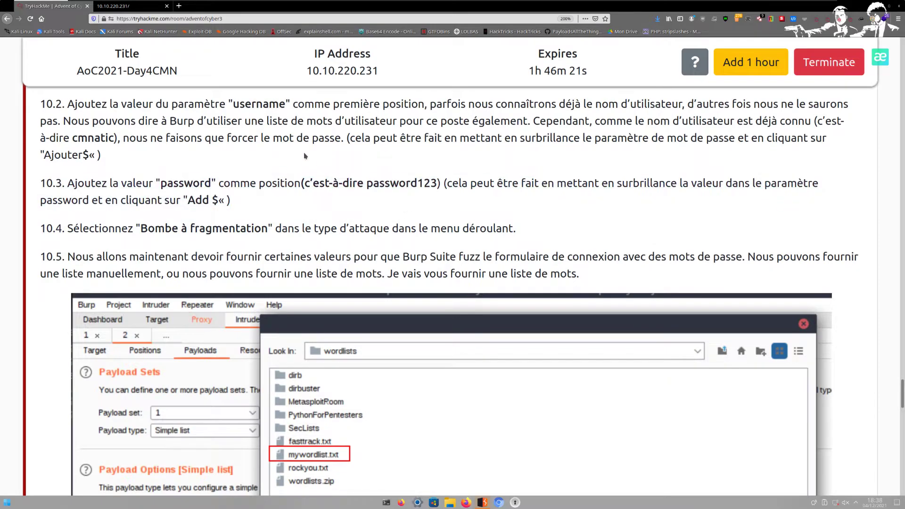
scroll(324, 224, up, 1)
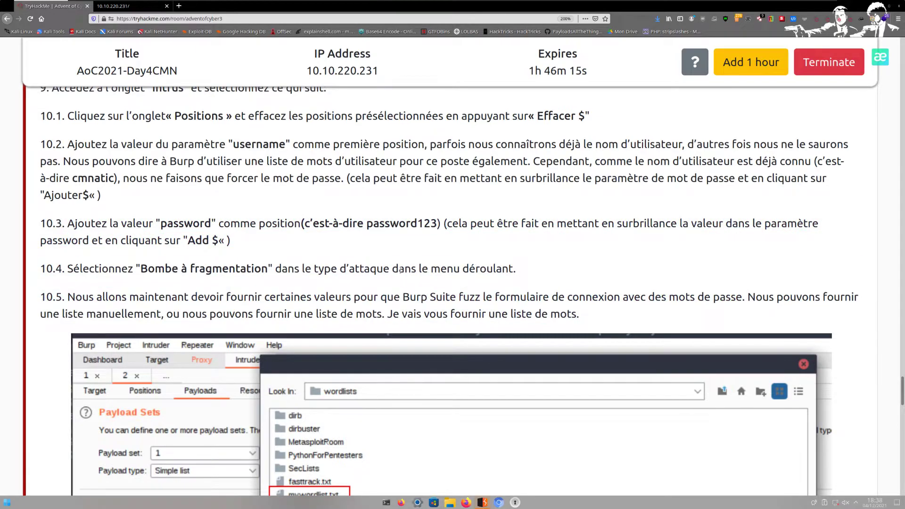
scroll(423, 247, down, 1)
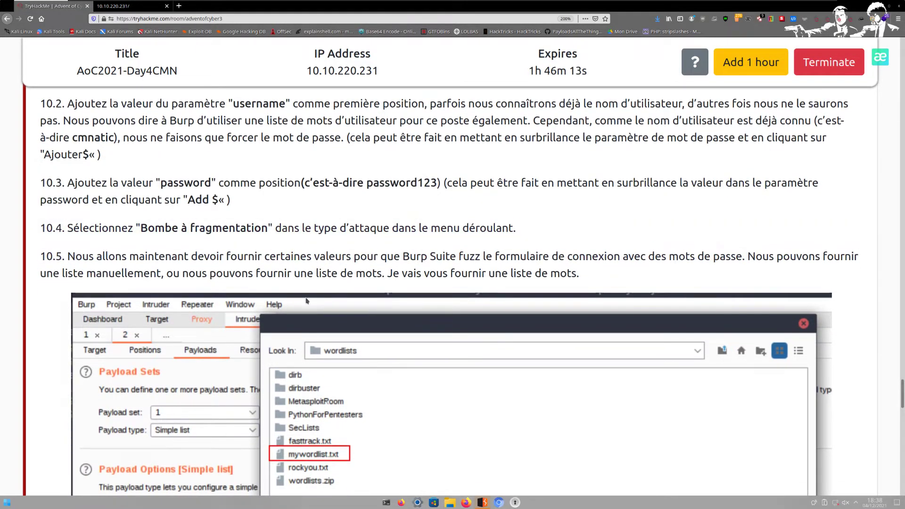
scroll(423, 246, down, 10)
scroll(332, 282, down, 5)
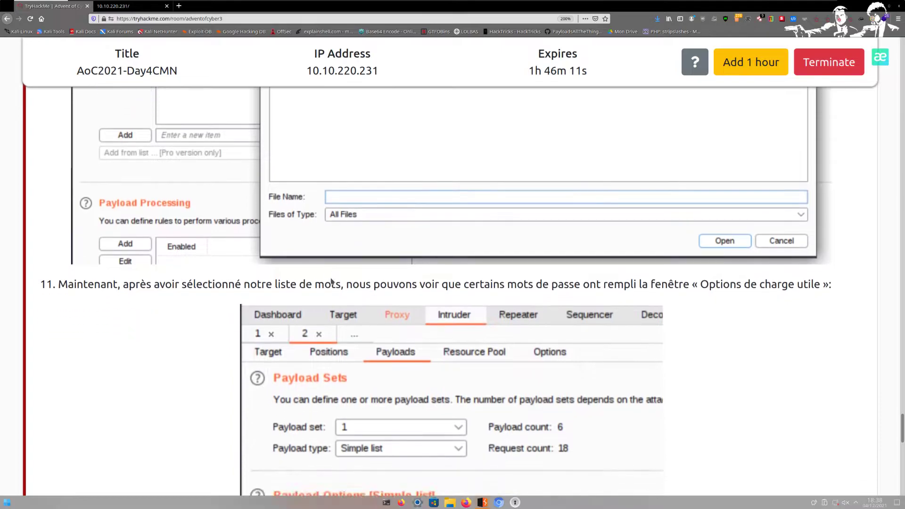
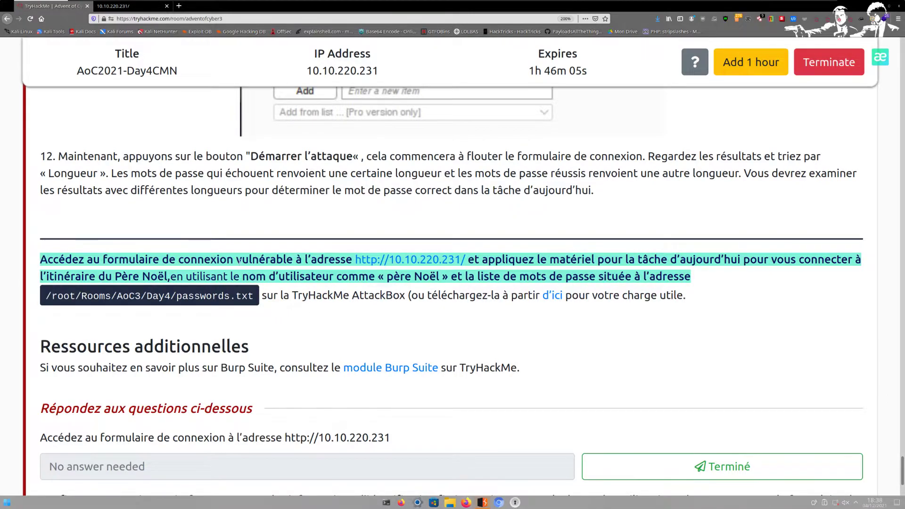
mouse_move(659, 257)
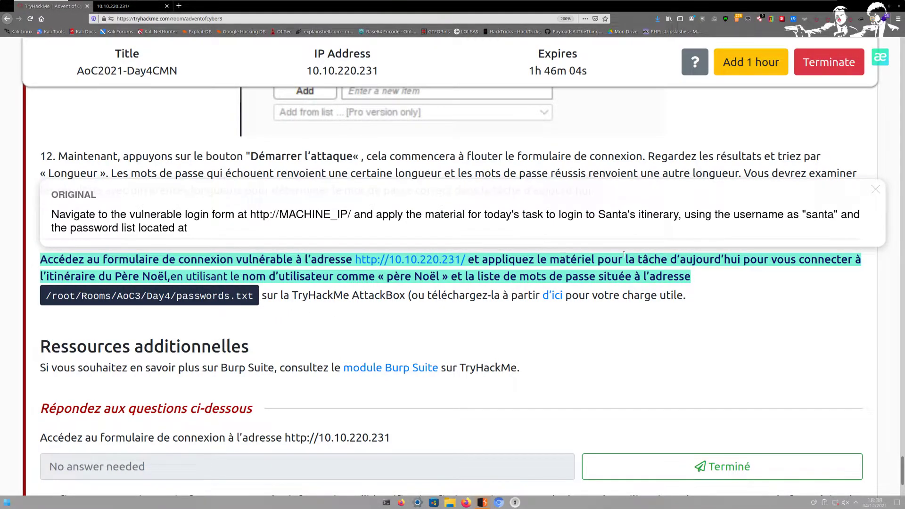
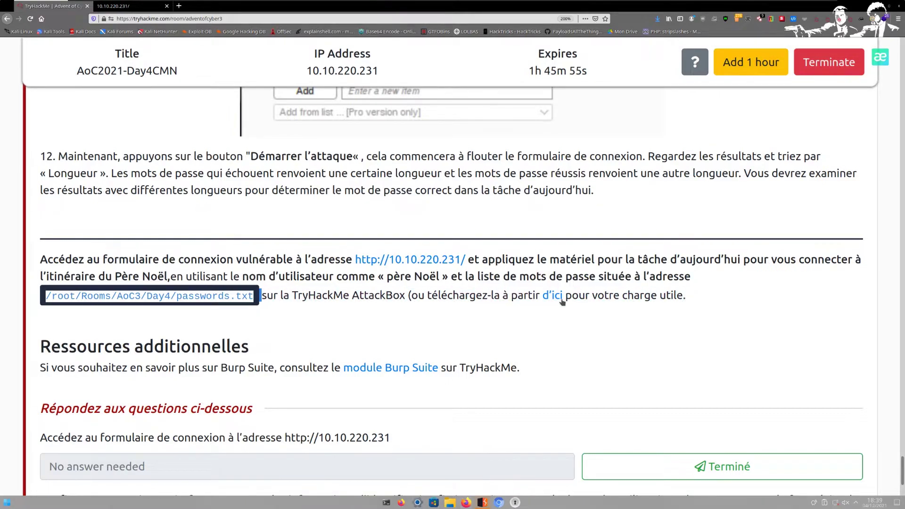
Step: Open the password list's download link in a new tab and switch to Chromium
mouse_move(553, 300)
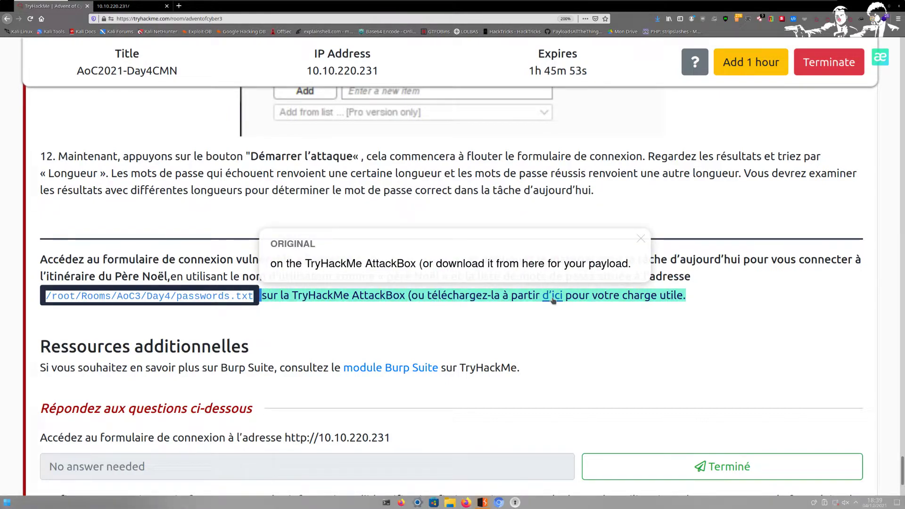
right_click(552, 300)
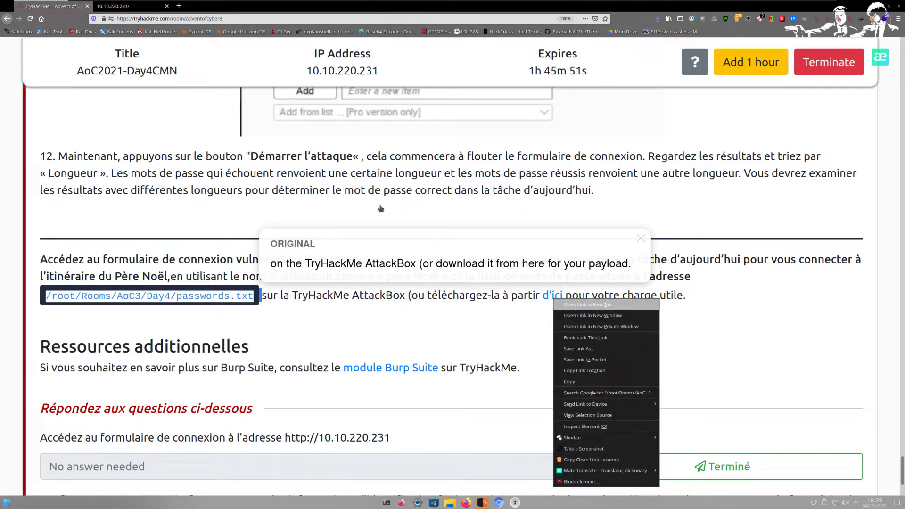
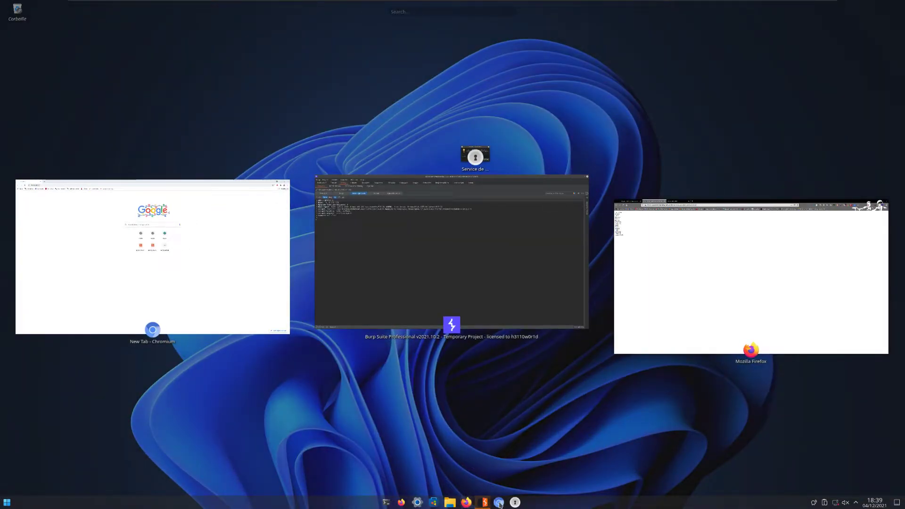
click(199, 288)
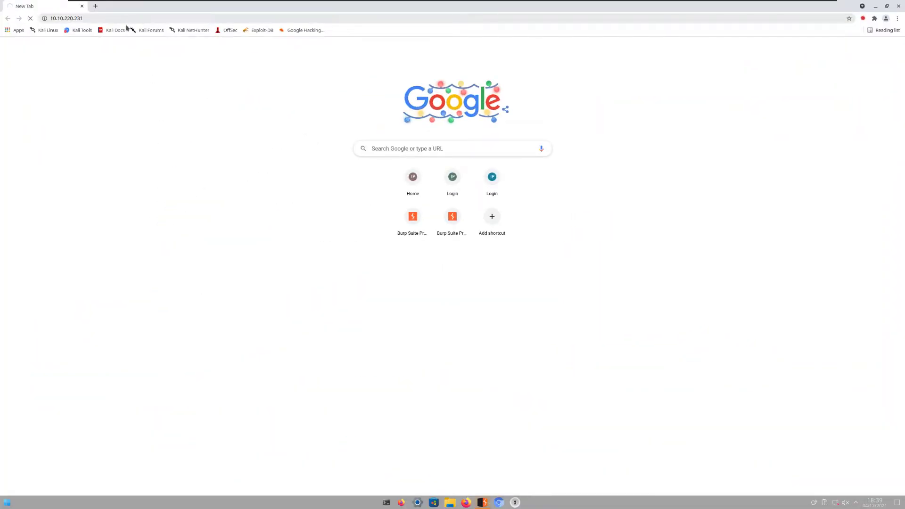
Step: Forward the intercepted request to 10.10.220.231 in Burp Suite, and return to the Santa's Travel Itinerary login page in Chromium
click(482, 503)
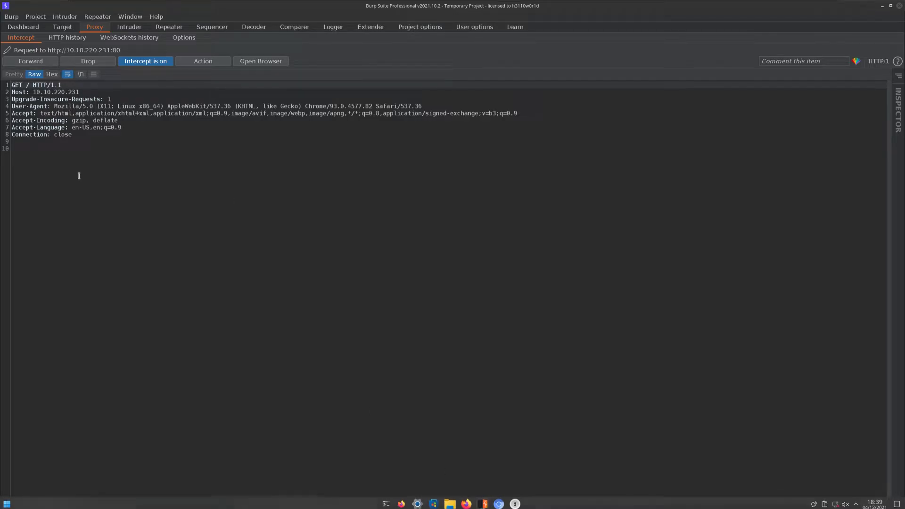
click(38, 62)
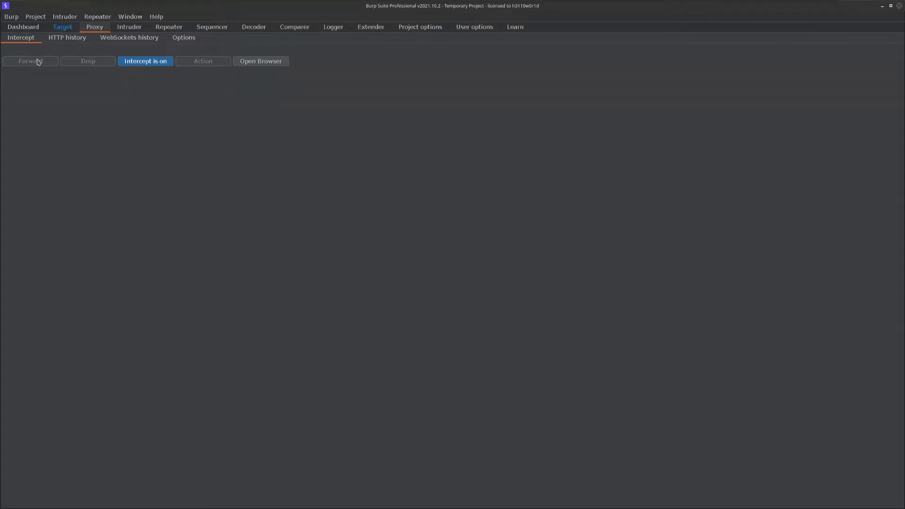
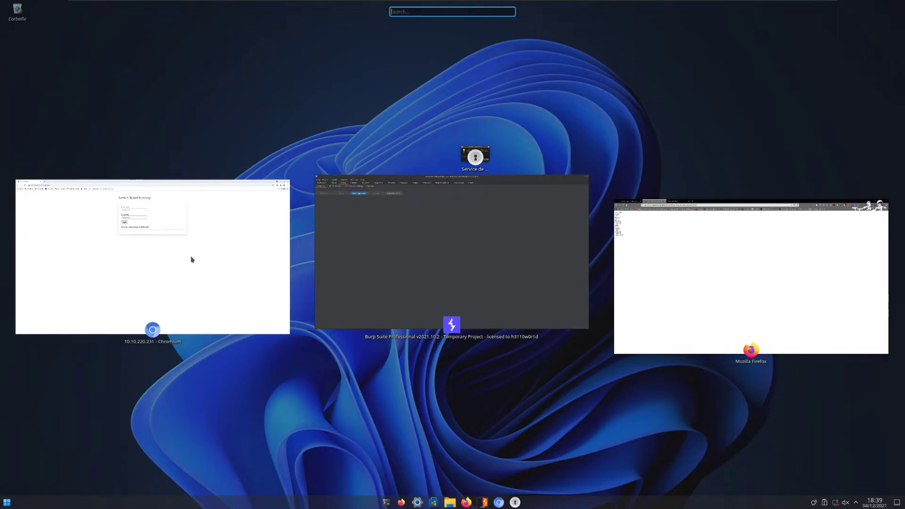
click(227, 266)
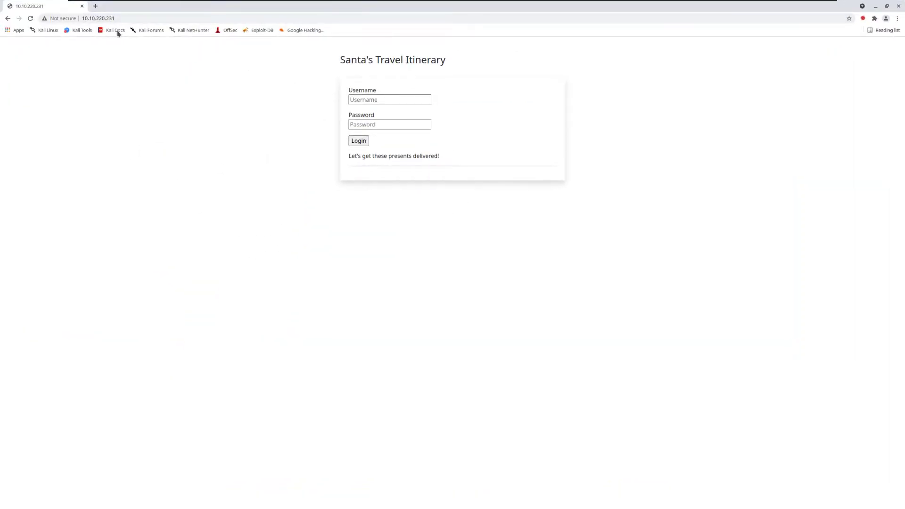
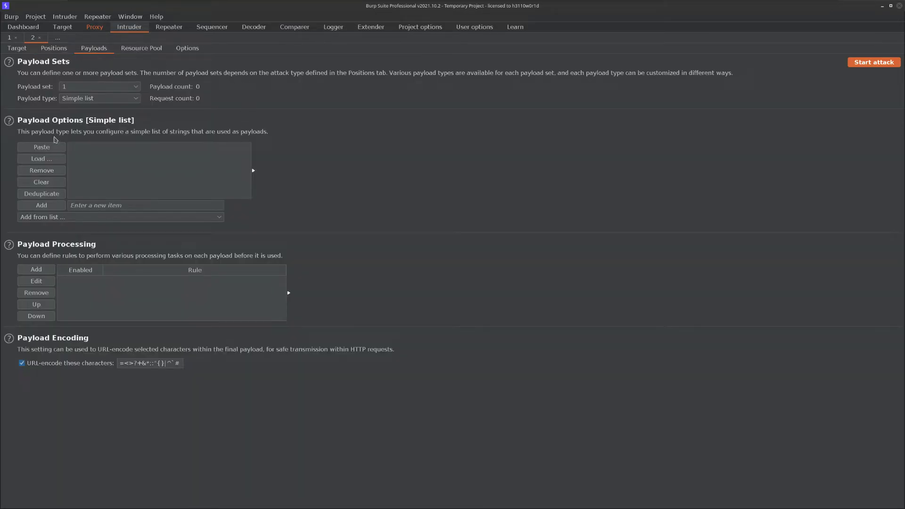
Step: Choose Simple list as the payload type for Intruder payload set 1
click(101, 100)
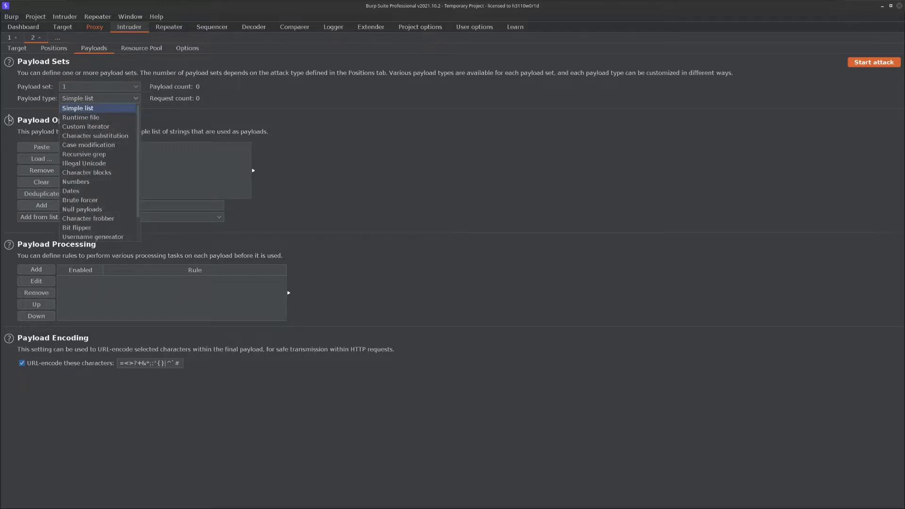
click(109, 111)
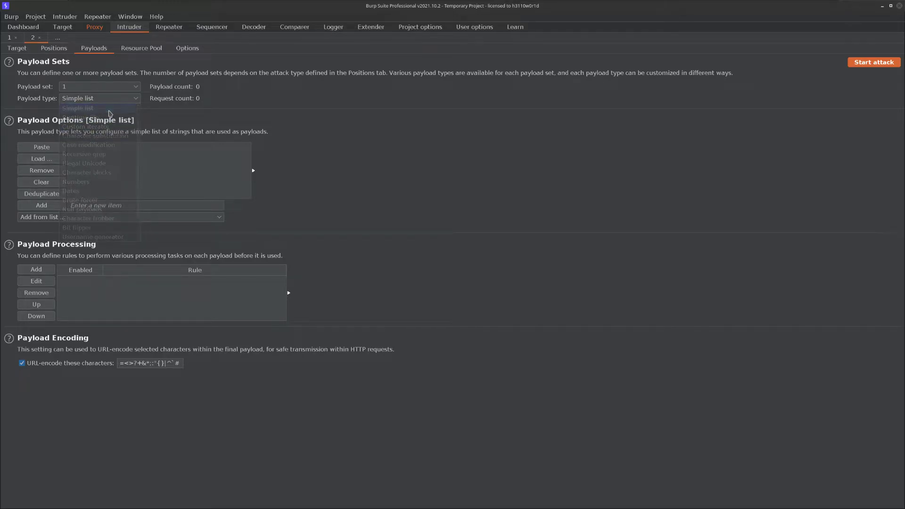
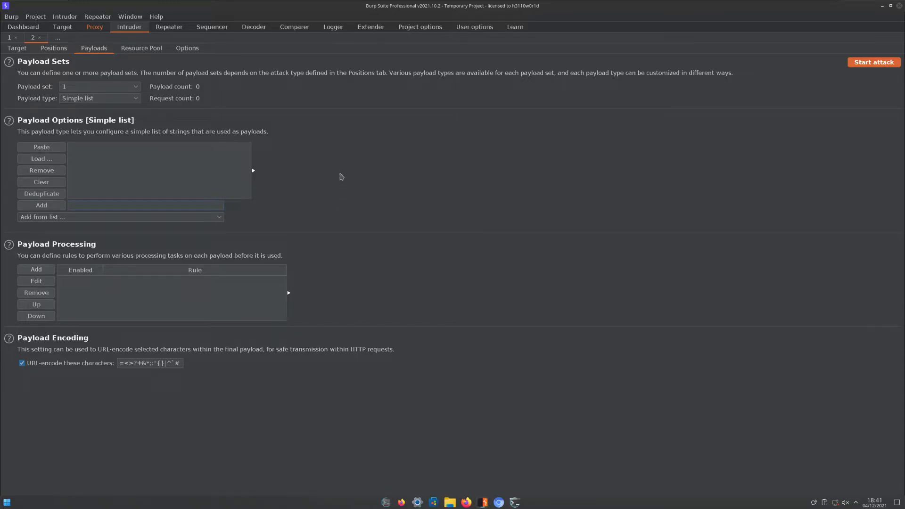
Step: Open a new file named dico in nano as superuser in Konsole, entering the sudo password
scroll(318, 185, up, 20)
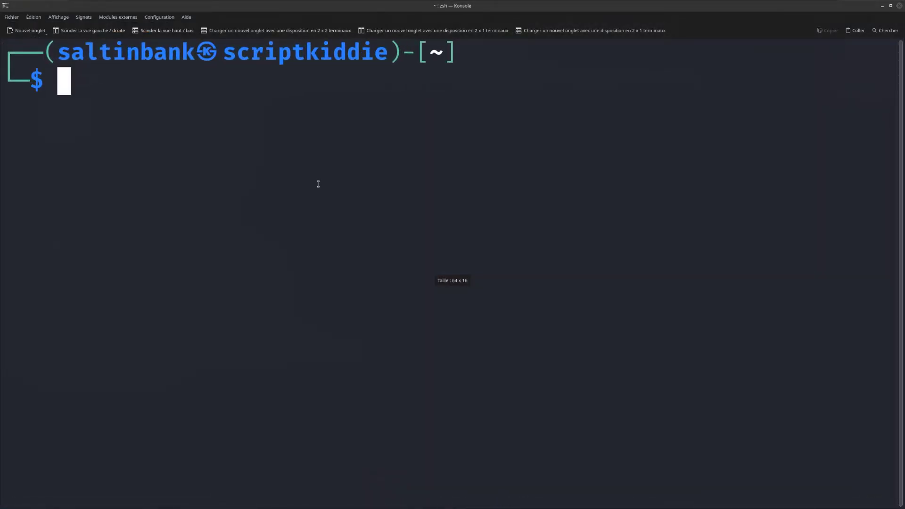
text(sudo nano dici)
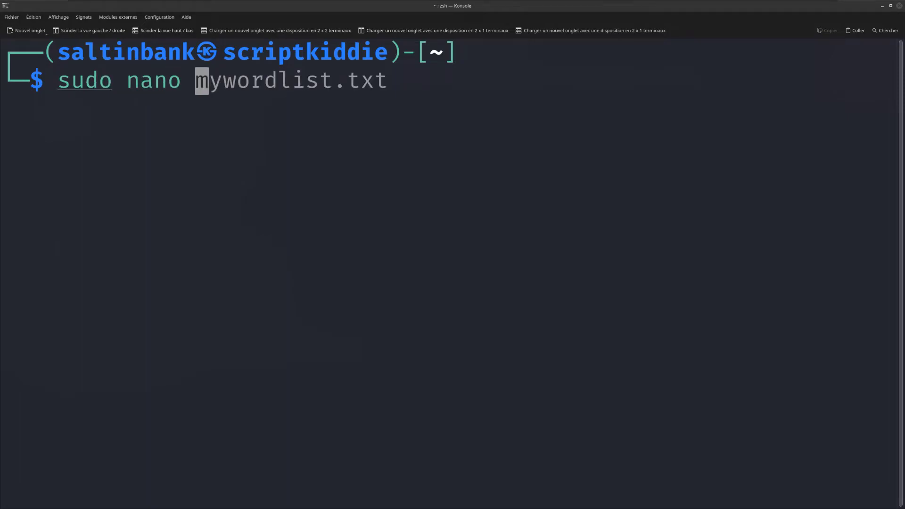
key(BackSpace)
text(o)
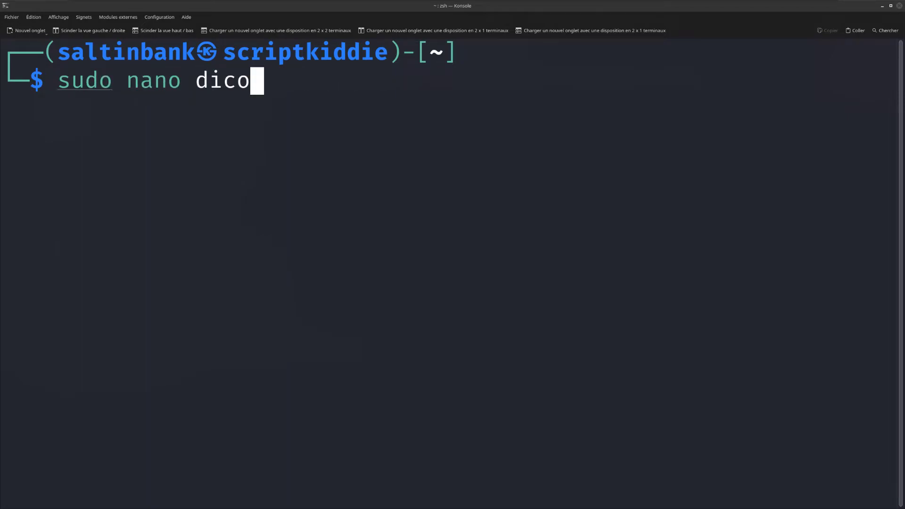
key(Return)
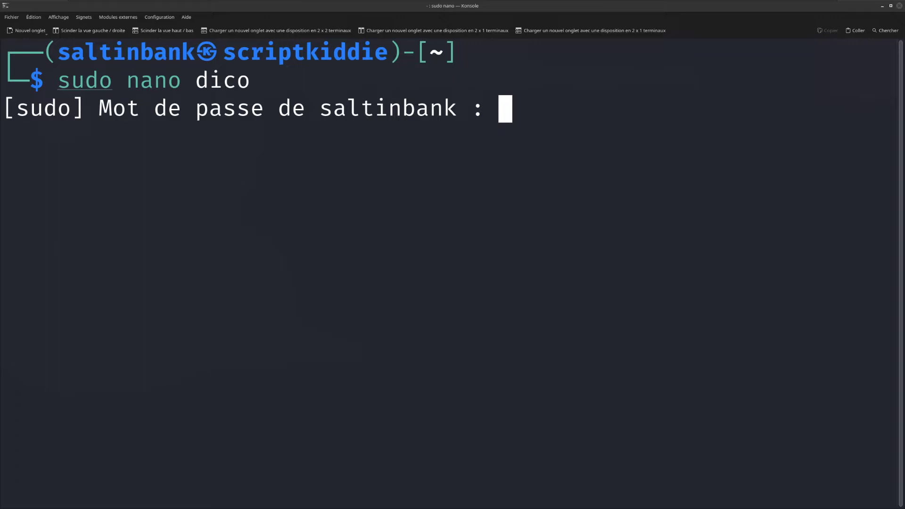
key(Return)
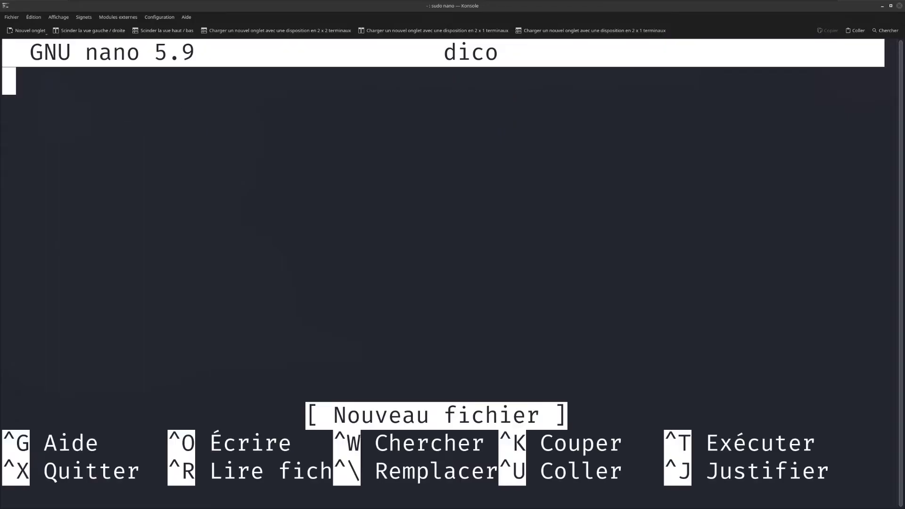
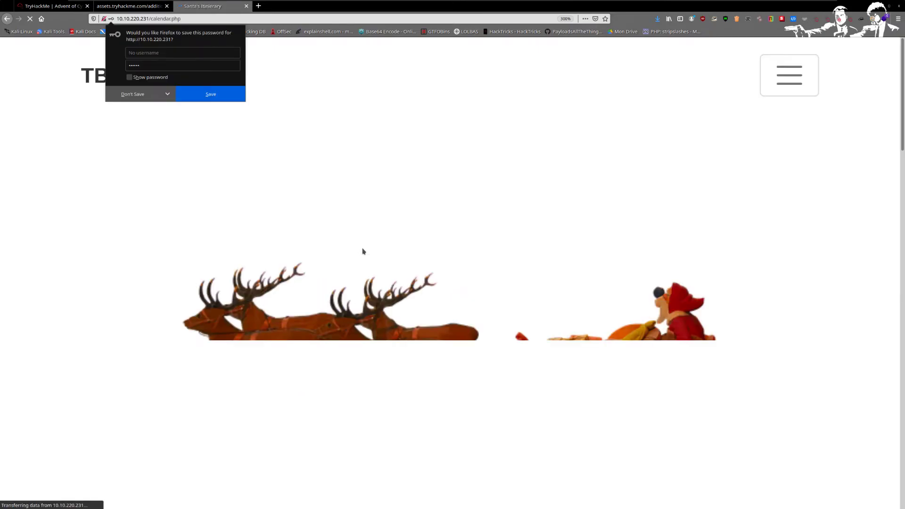
Step: Save the login password in Firefox, and permanently toggle the content blocker's JavaScript setting for 10.10.220.231, reloading the page
click(199, 96)
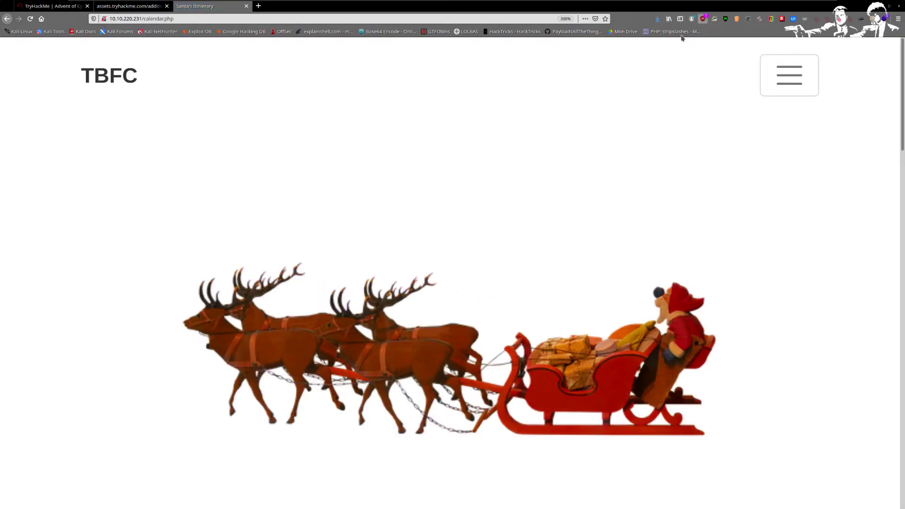
click(703, 18)
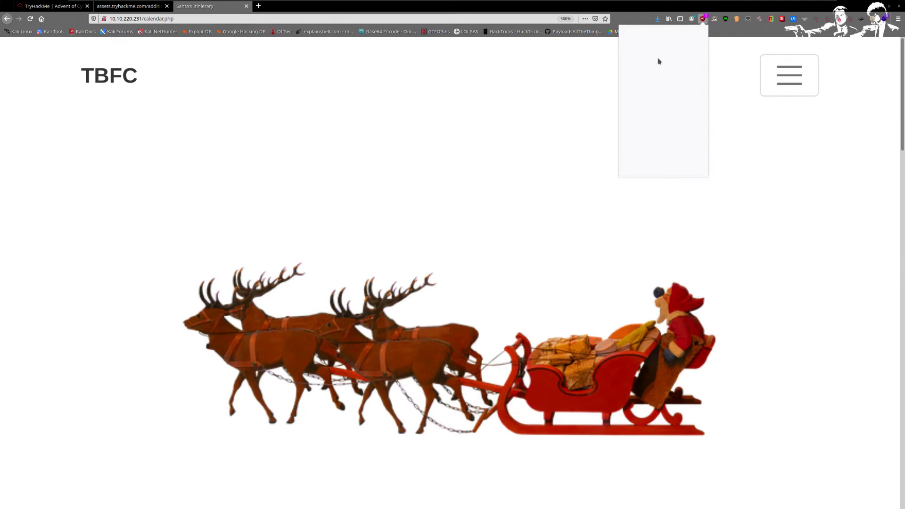
click(700, 85)
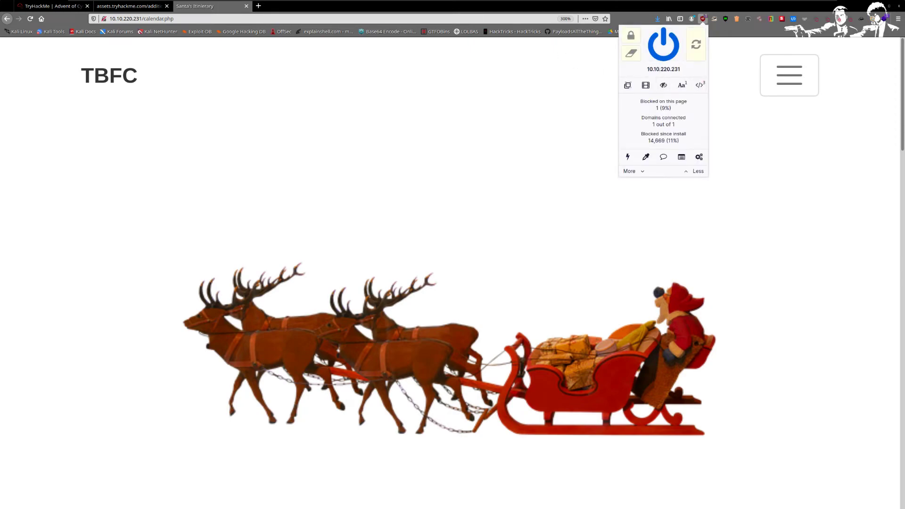
click(633, 38)
click(695, 47)
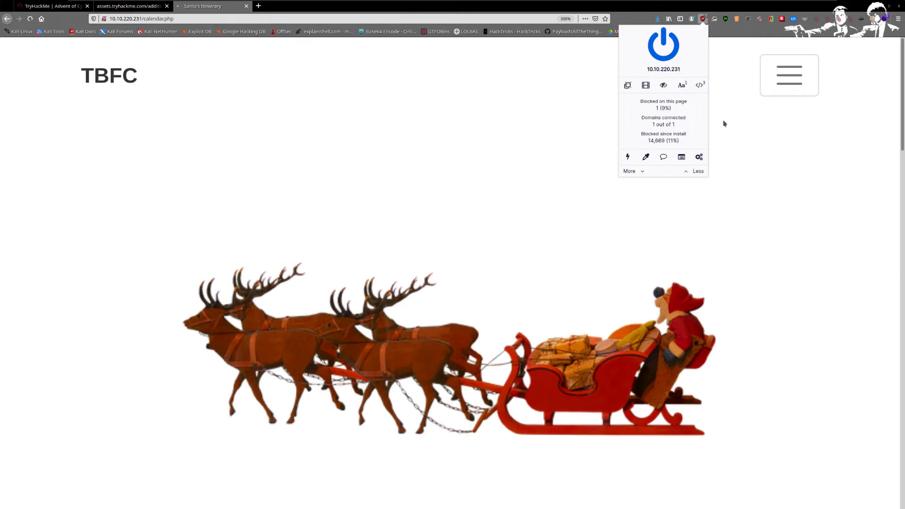
click(811, 186)
Step: Examine the itinerary site's navigation, the Santa's Toolkit entries and the December 2021 calendar events
click(795, 79)
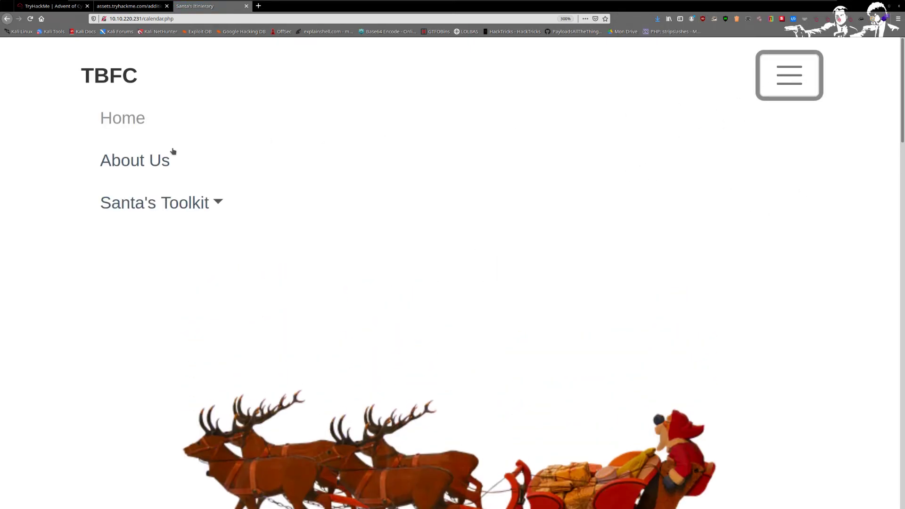
click(188, 204)
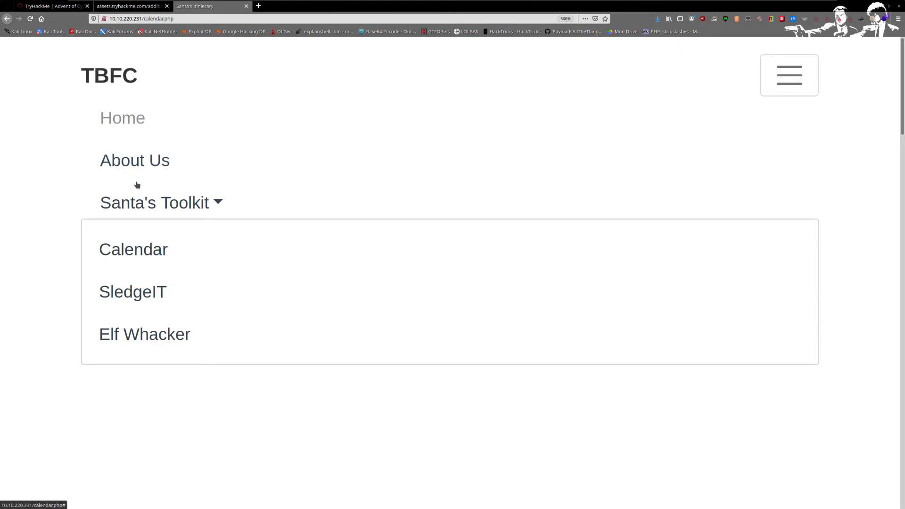
click(125, 74)
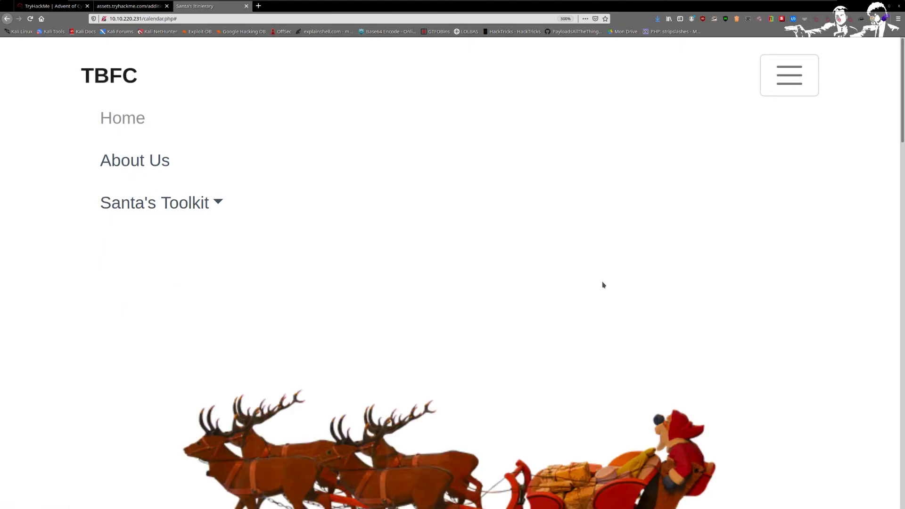
scroll(511, 289, down, 15)
scroll(518, 273, up, 5)
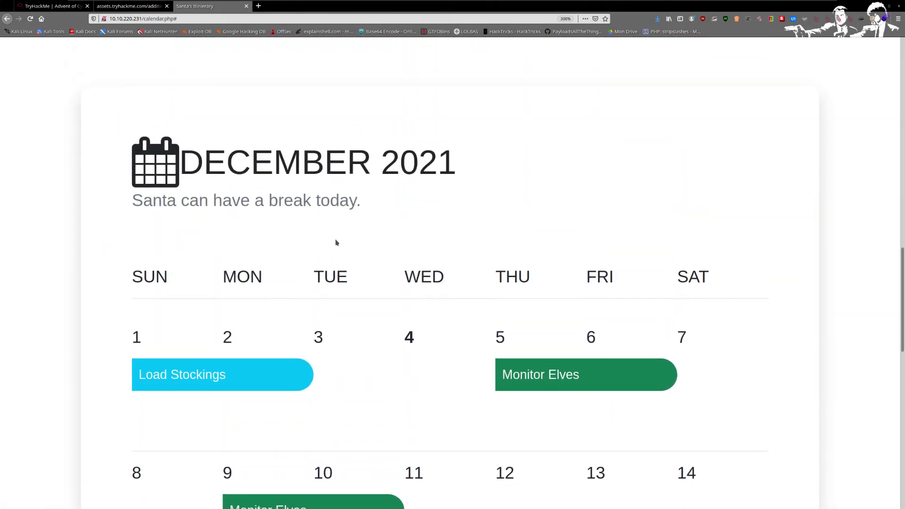
scroll(336, 237, down, 3)
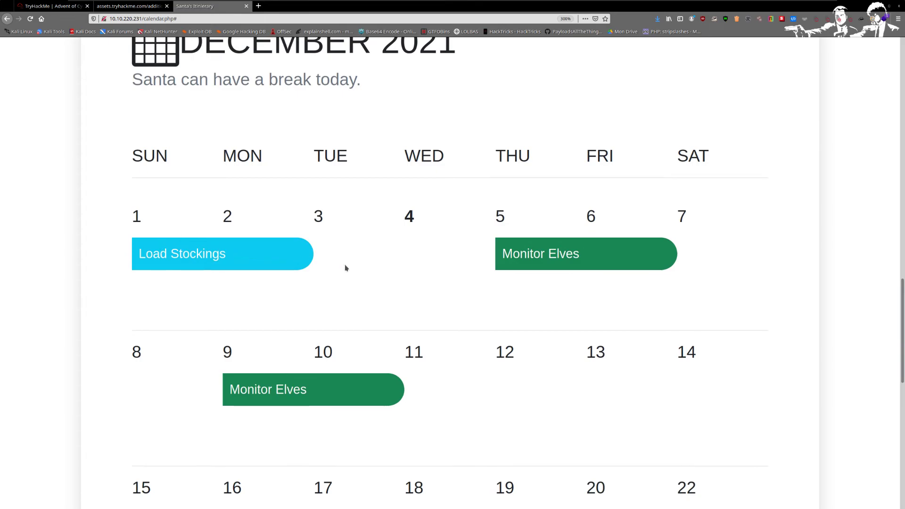
scroll(349, 273, down, 6)
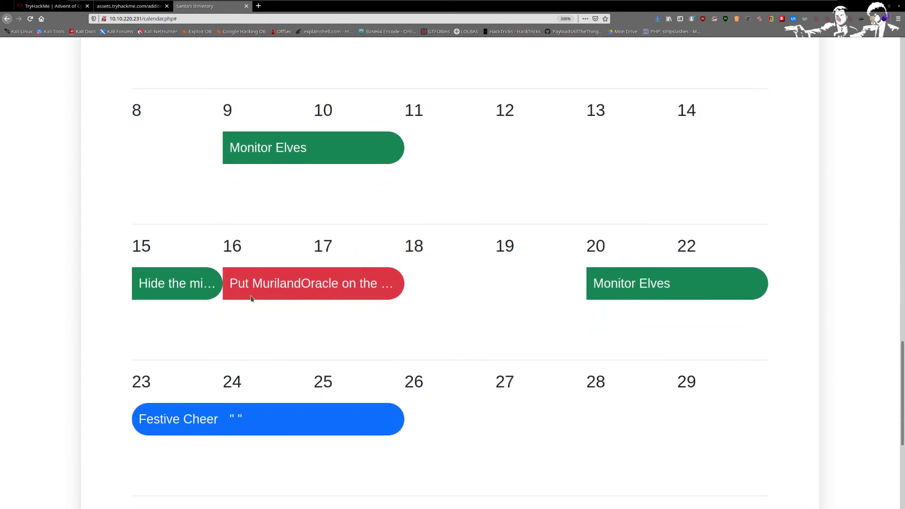
scroll(465, 368, up, 10)
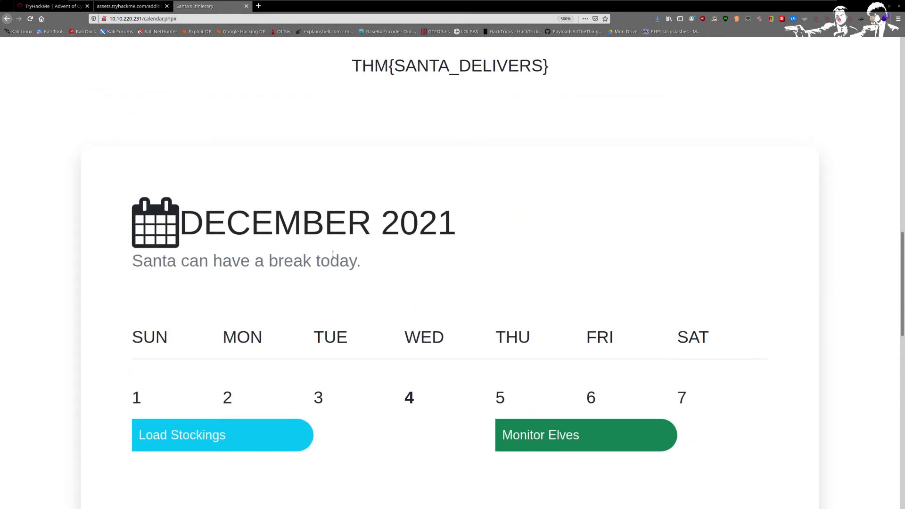
Step: Copy the flag THM{SANTA_DELIVERS} from Santa's itinerary page and submit it as the answer to TryHackMe's itinerary flag question
scroll(340, 250, up, 2)
drag(327, 137, 657, 139)
right_click(431, 123)
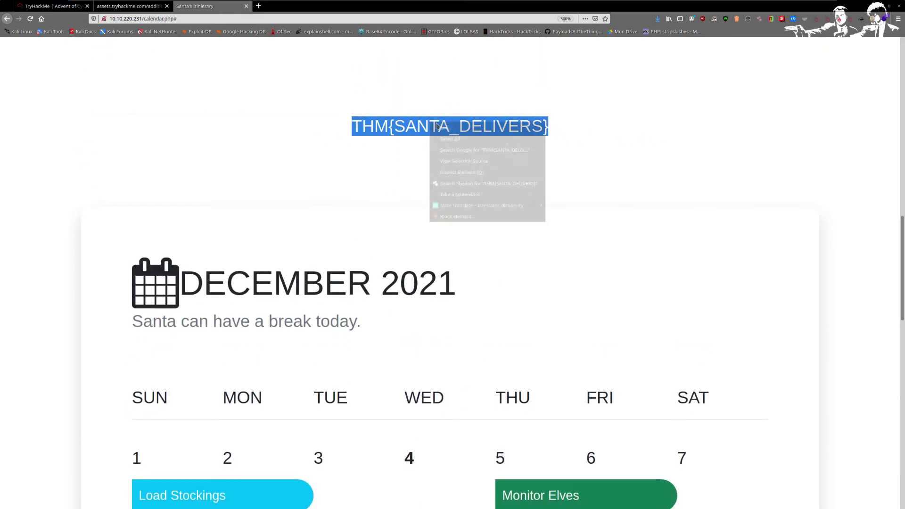
click(433, 128)
key(ctrl+Tab)
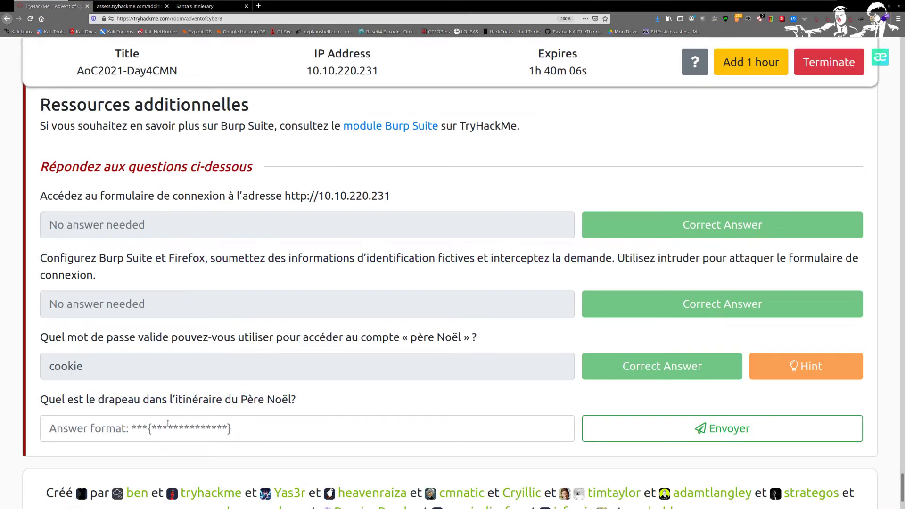
click(283, 428)
key(ctrl+v)
click(665, 417)
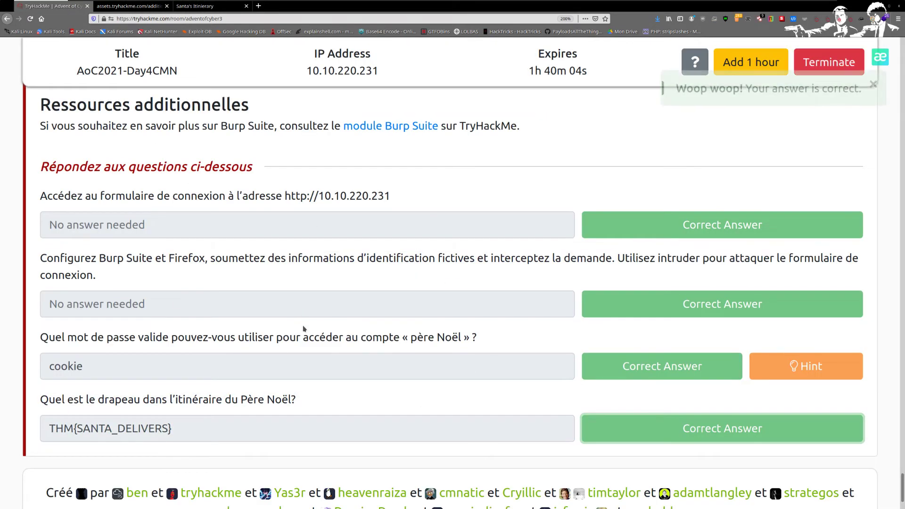
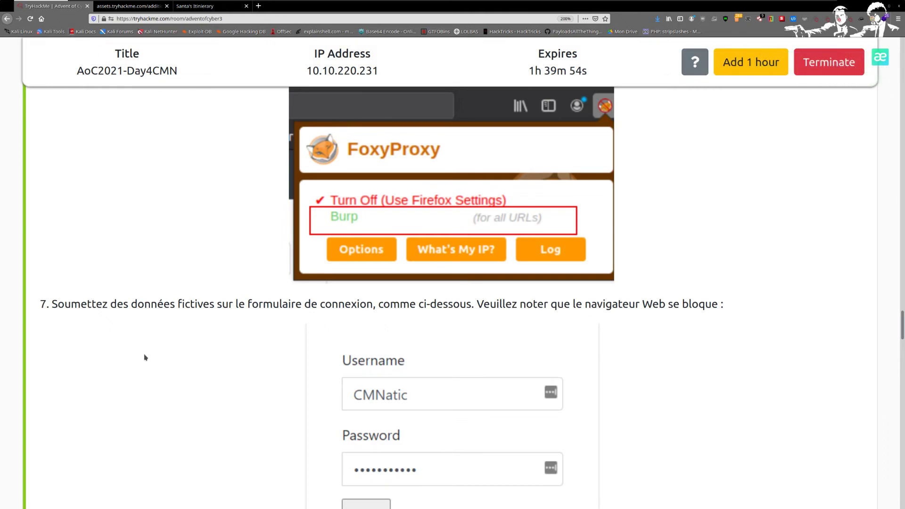
Step: Review the Day 4 task page on TryHackMe, including its learning objectives and the authentication and fuzzing explanations
scroll(188, 275, up, 15)
scroll(189, 275, down, 15)
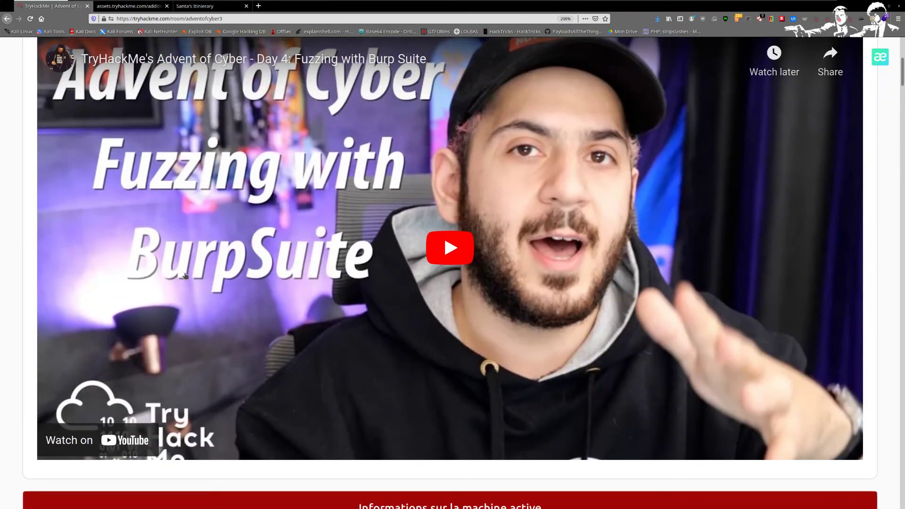
triple_click(185, 273)
scroll(180, 268, down, 15)
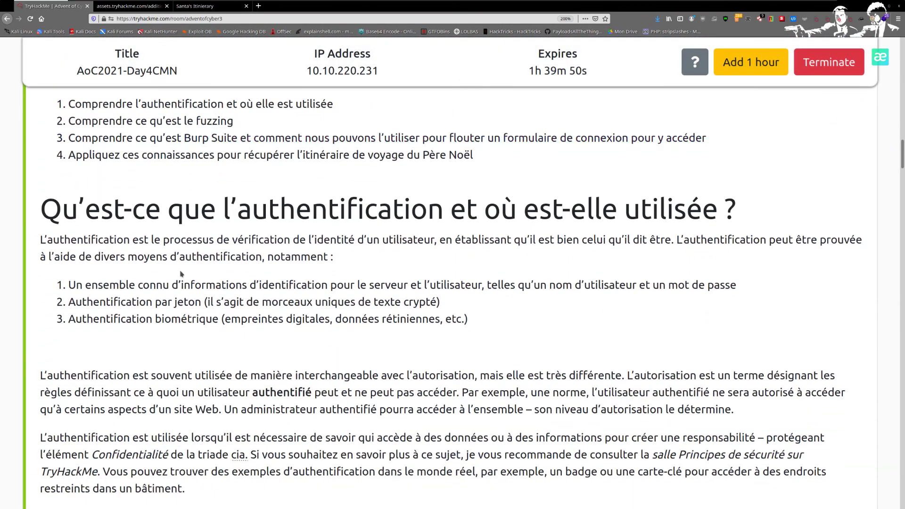
scroll(256, 276, up, 15)
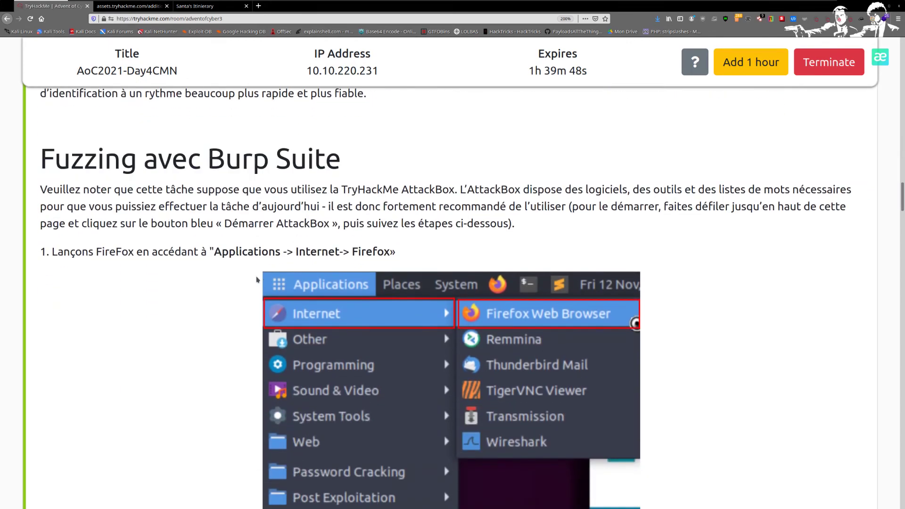
scroll(262, 265, up, 4)
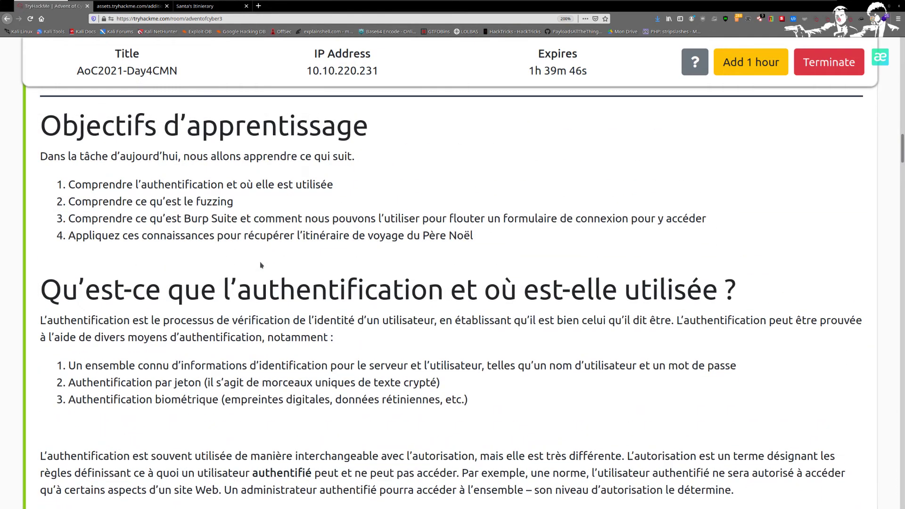
scroll(260, 265, up, 3)
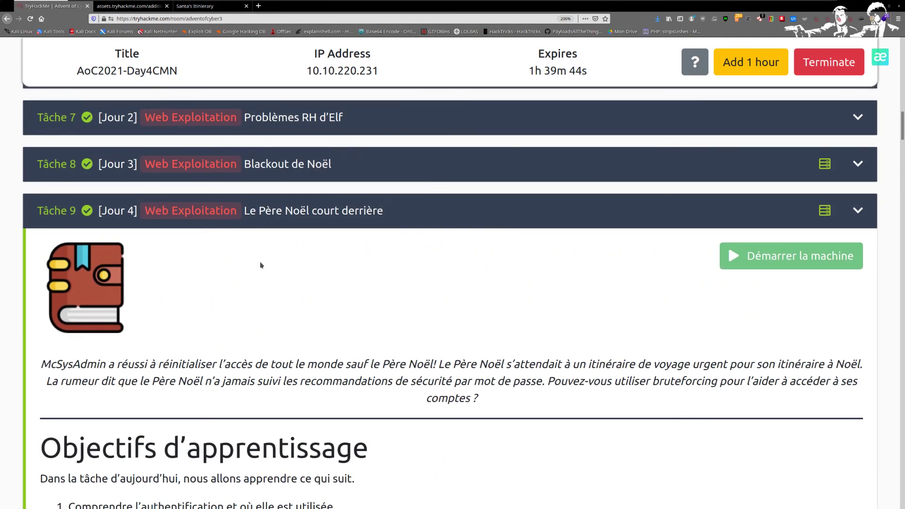
scroll(259, 262, down, 12)
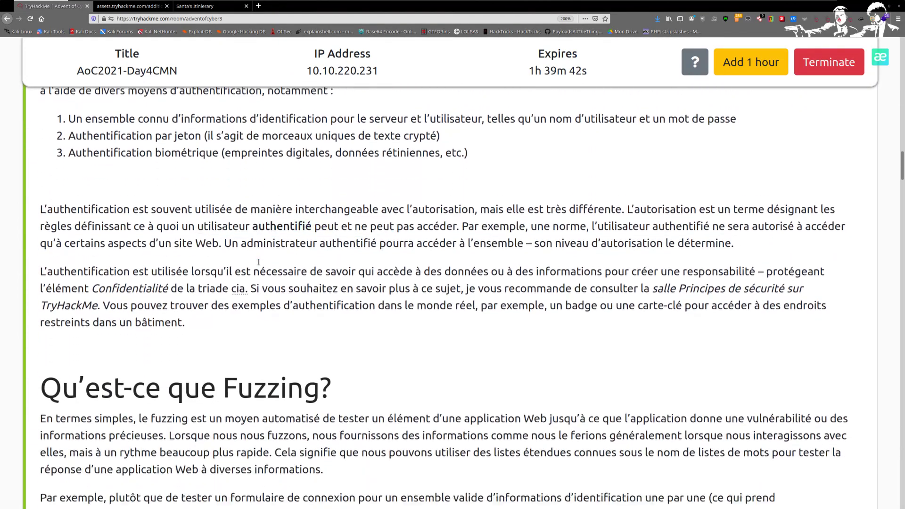
Step: Open the Burp Suite module linked in the Day 4 task's additional resources in a new tab and examine its list of rooms
scroll(257, 269, down, 15)
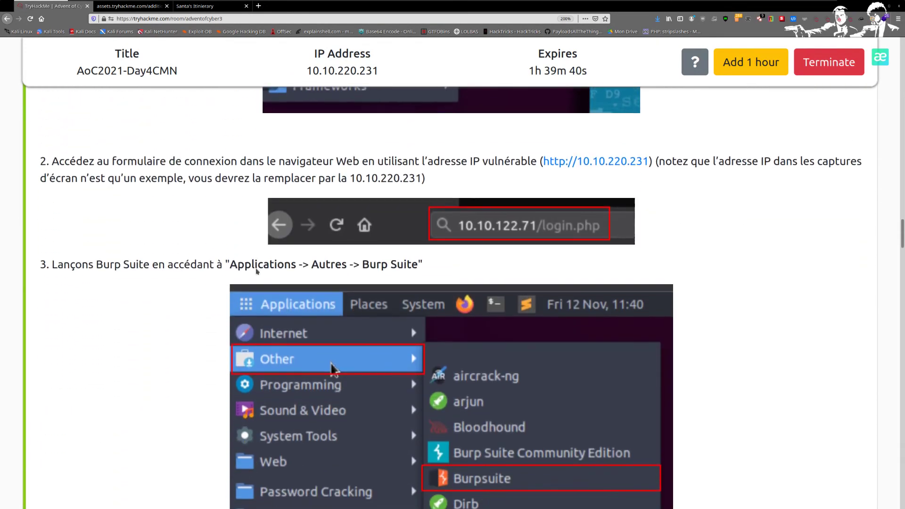
scroll(257, 271, down, 10)
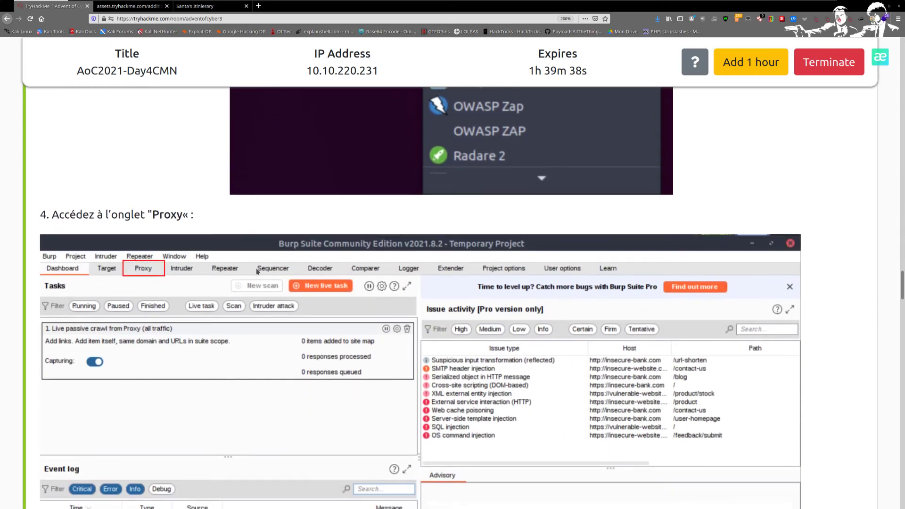
scroll(257, 271, down, 20)
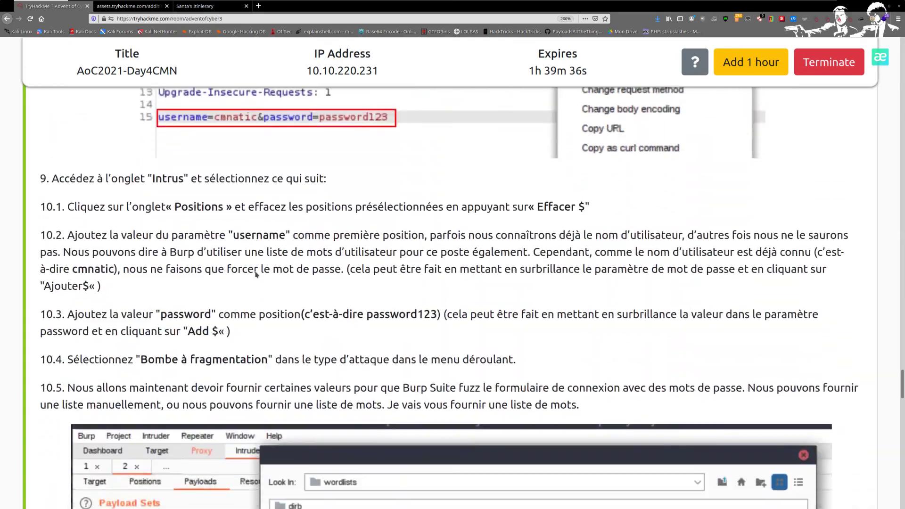
scroll(256, 274, down, 20)
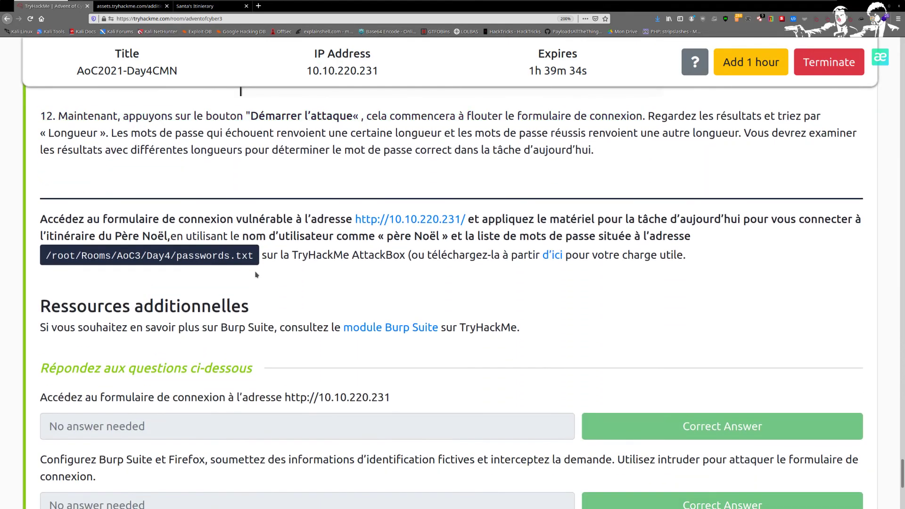
right_click(388, 332)
click(434, 337)
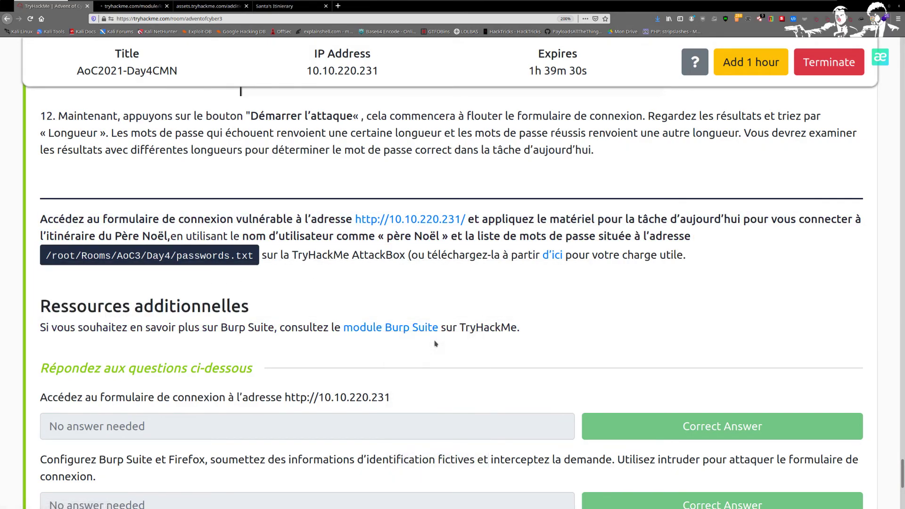
click(100, 6)
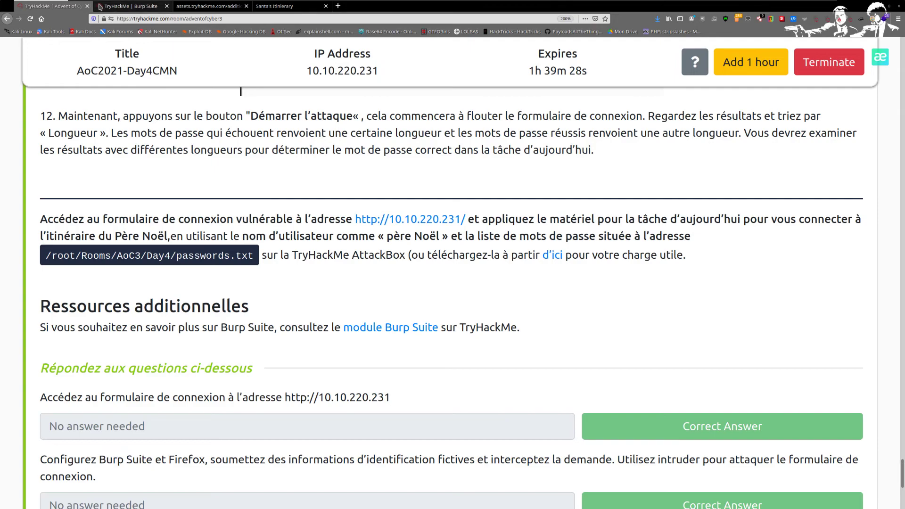
scroll(238, 242, down, 4)
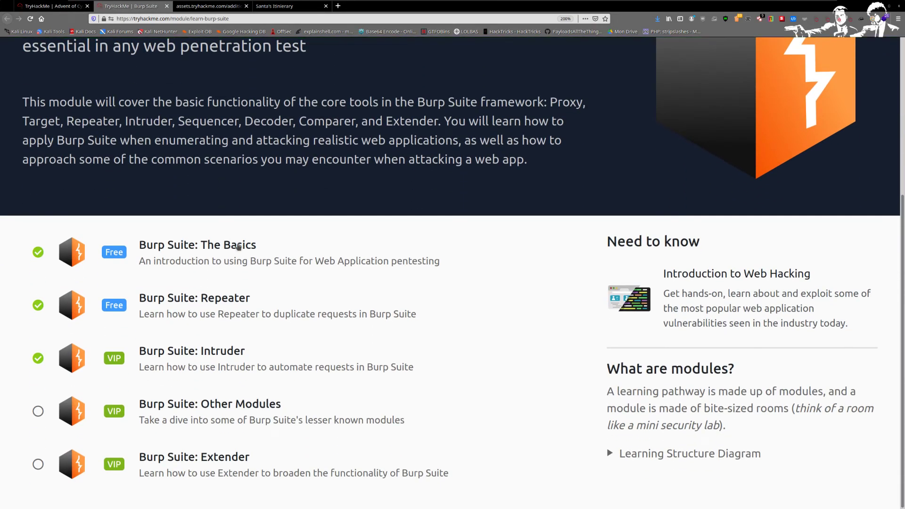